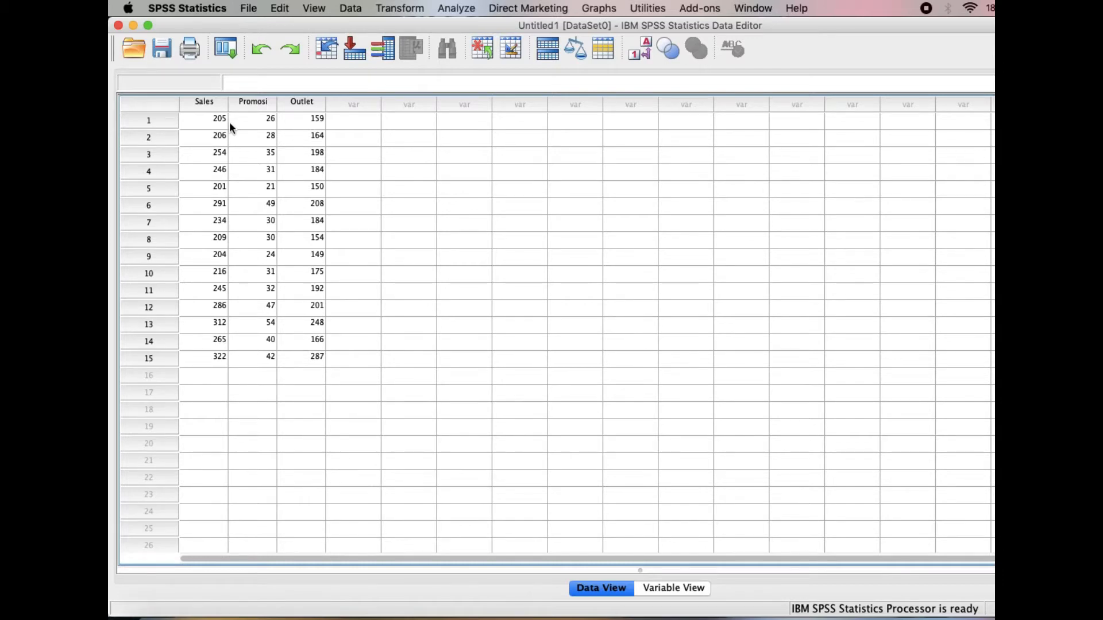
Step: Start a linear regression analysis and assign Sales as the dependent variable
{"action": "left_click", "coordinate": [453, 8]}
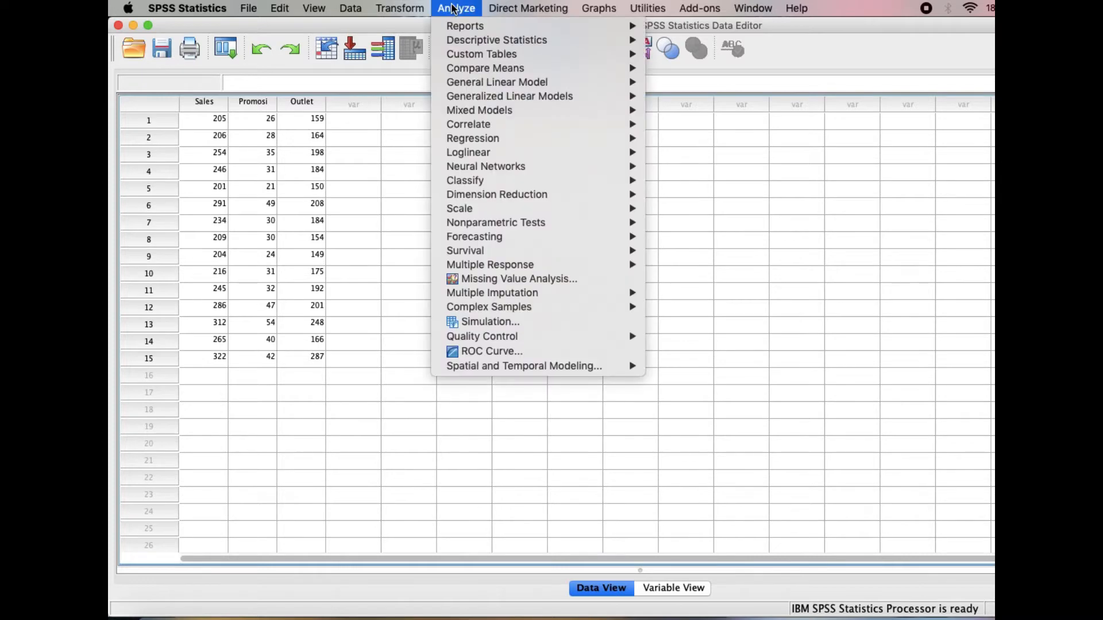
{"action": "mouse_move", "coordinate": [471, 140]}
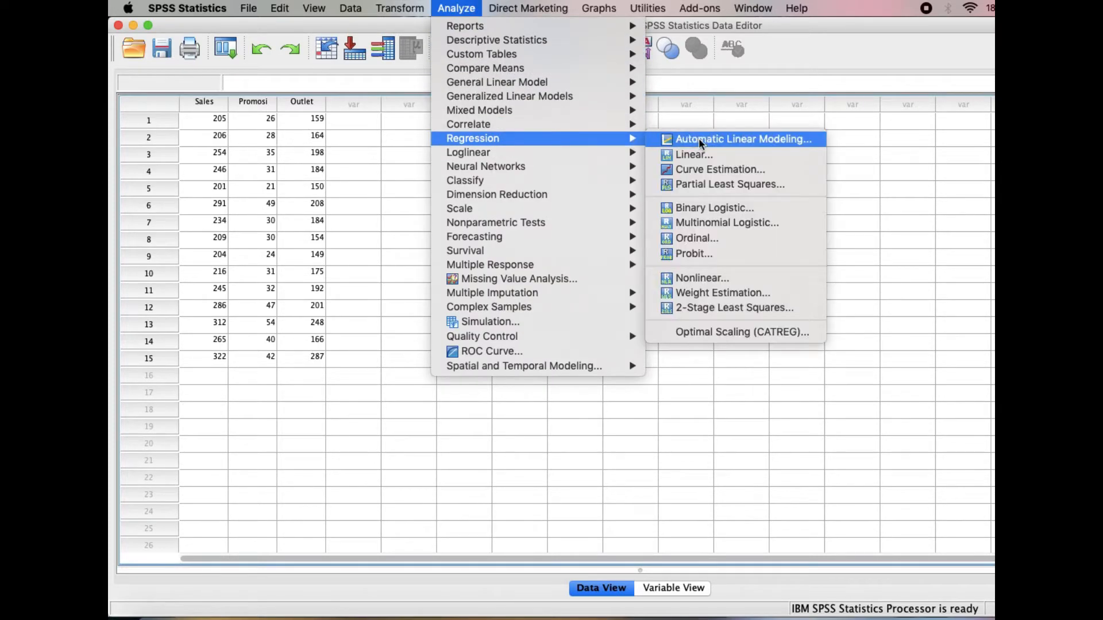
{"action": "left_click", "coordinate": [693, 155]}
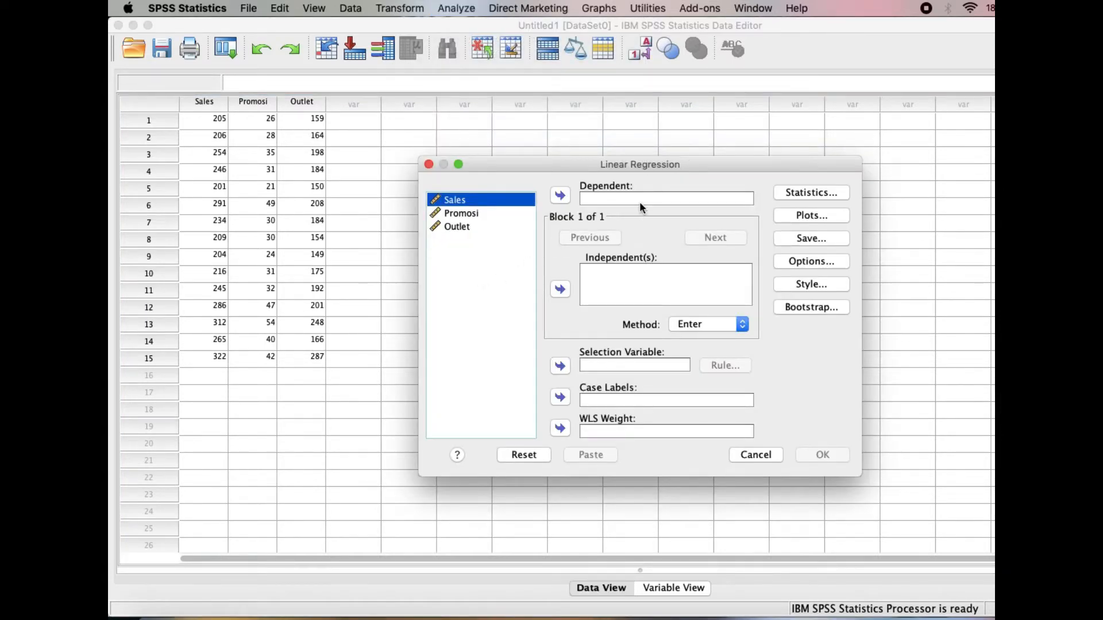
{"action": "left_click", "coordinate": [559, 197]}
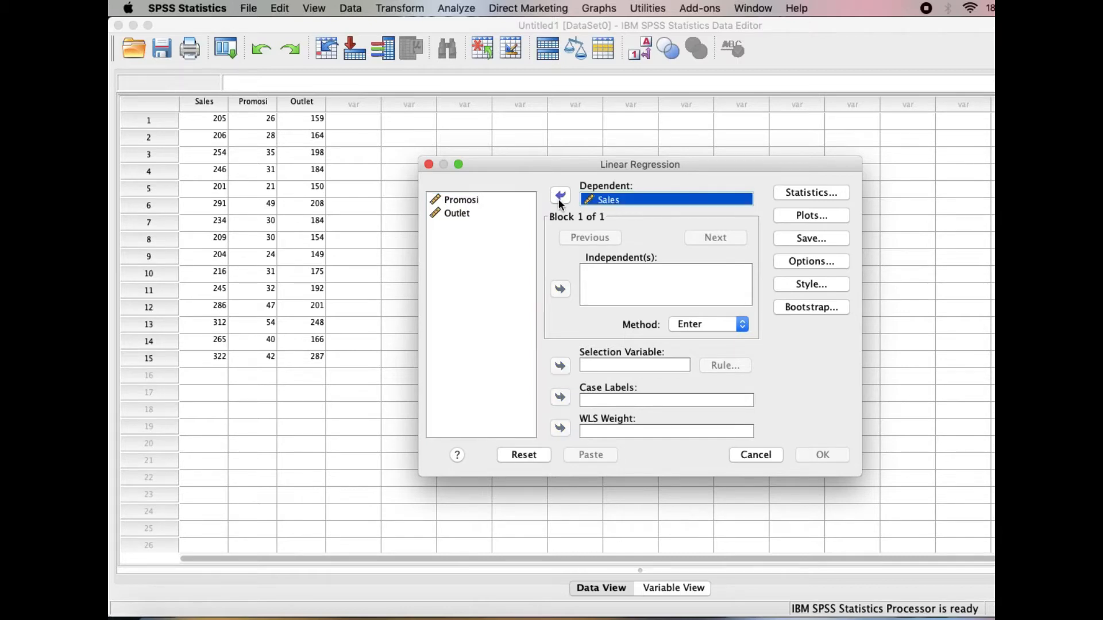
Step: Add Outlet and Promosi as independent variables and run the regression with the Enter method
{"action": "left_click", "coordinate": [457, 214]}
{"action": "left_click", "coordinate": [469, 216]}
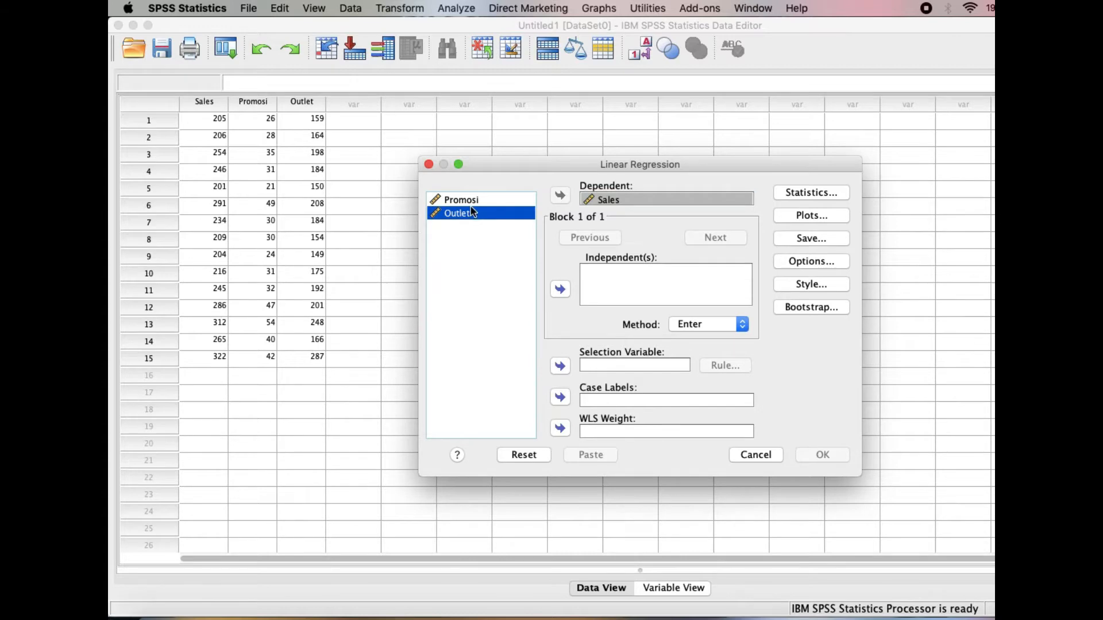
{"action": "left_click", "coordinate": [473, 201]}
{"action": "left_click", "coordinate": [559, 289]}
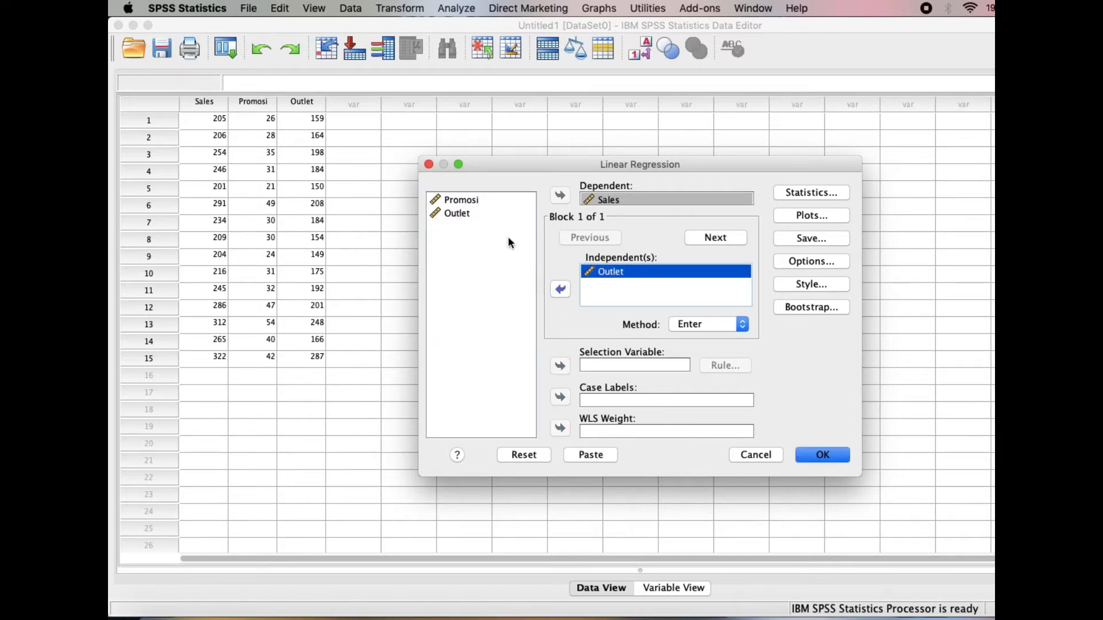
{"action": "left_click", "coordinate": [474, 201]}
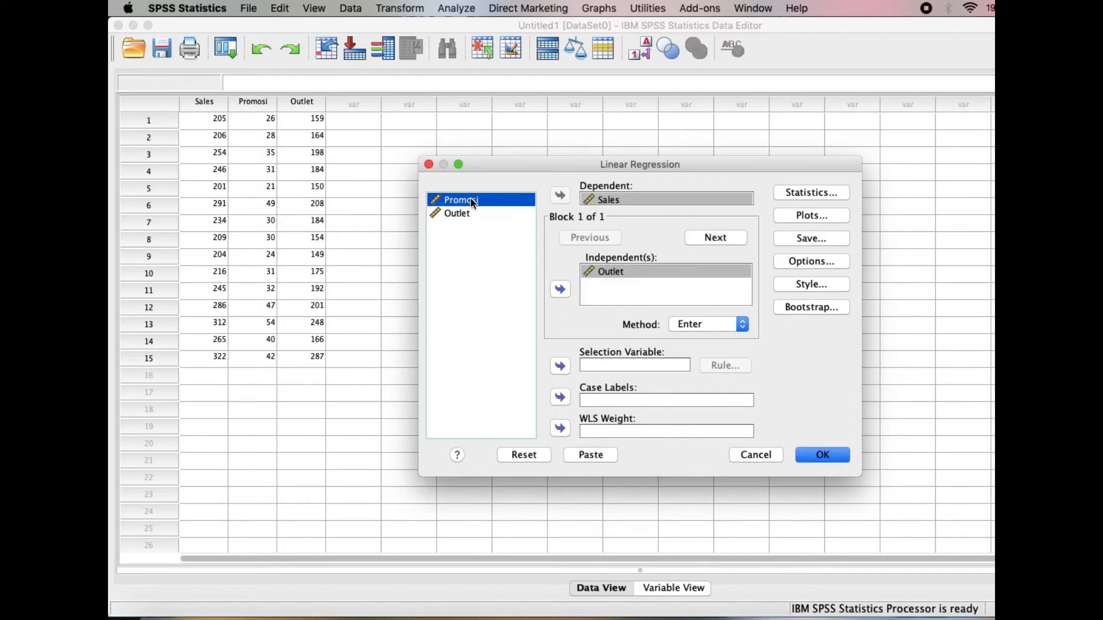
{"action": "left_click", "coordinate": [561, 289]}
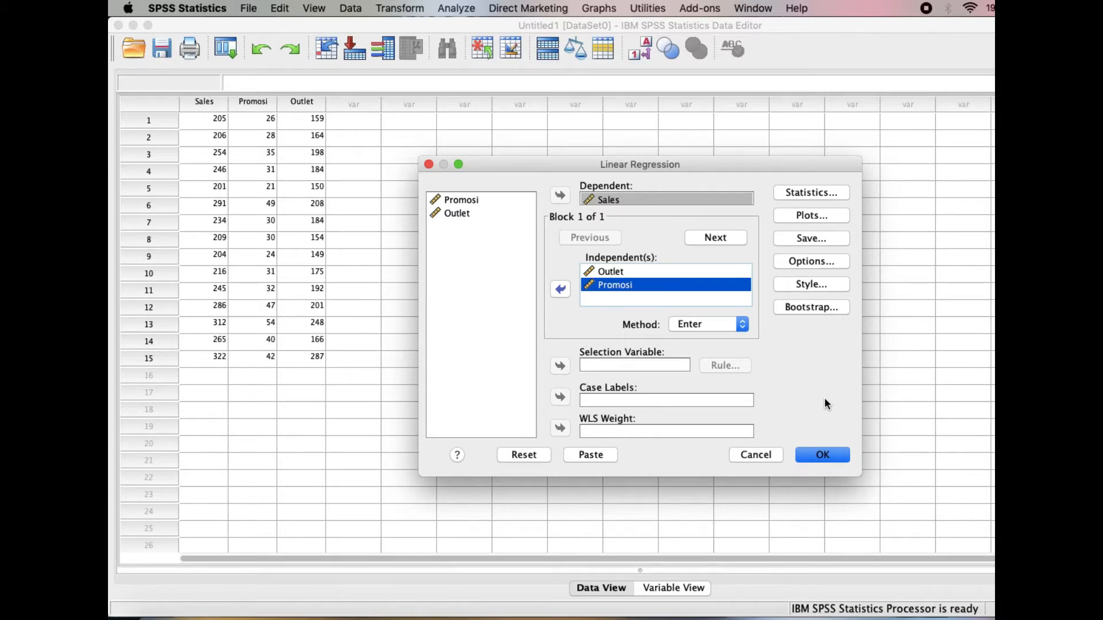
{"action": "left_click", "coordinate": [823, 455]}
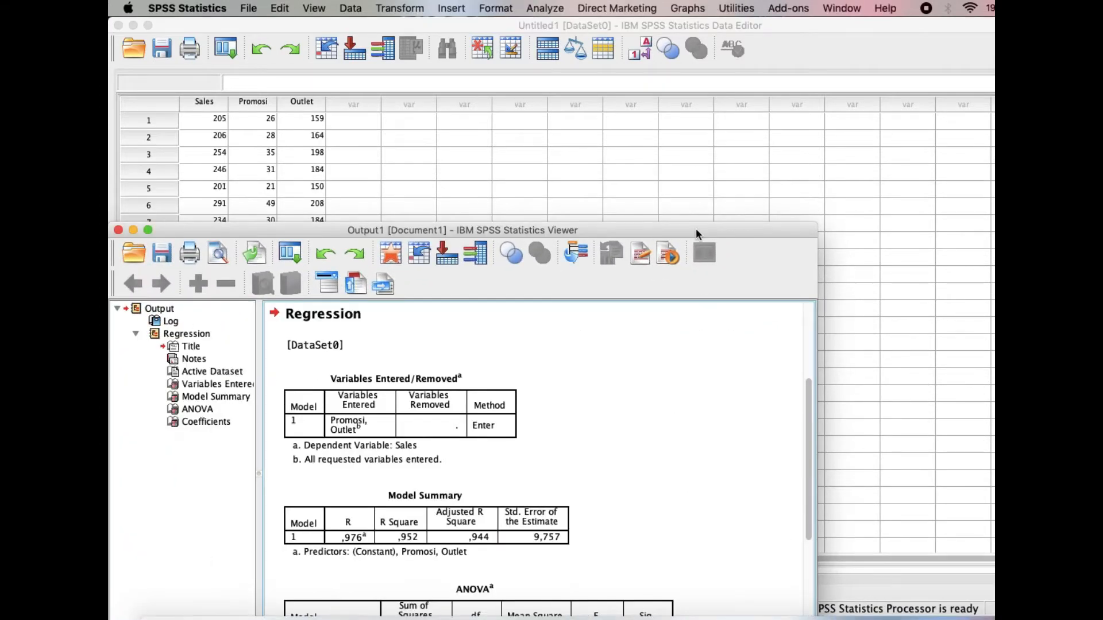
Step: Reposition and enlarge the output viewer window so the regression tables down to Coefficients fit in view
{"action": "left_click_drag", "start_coordinate": [698, 234], "coordinate": [705, 29]}
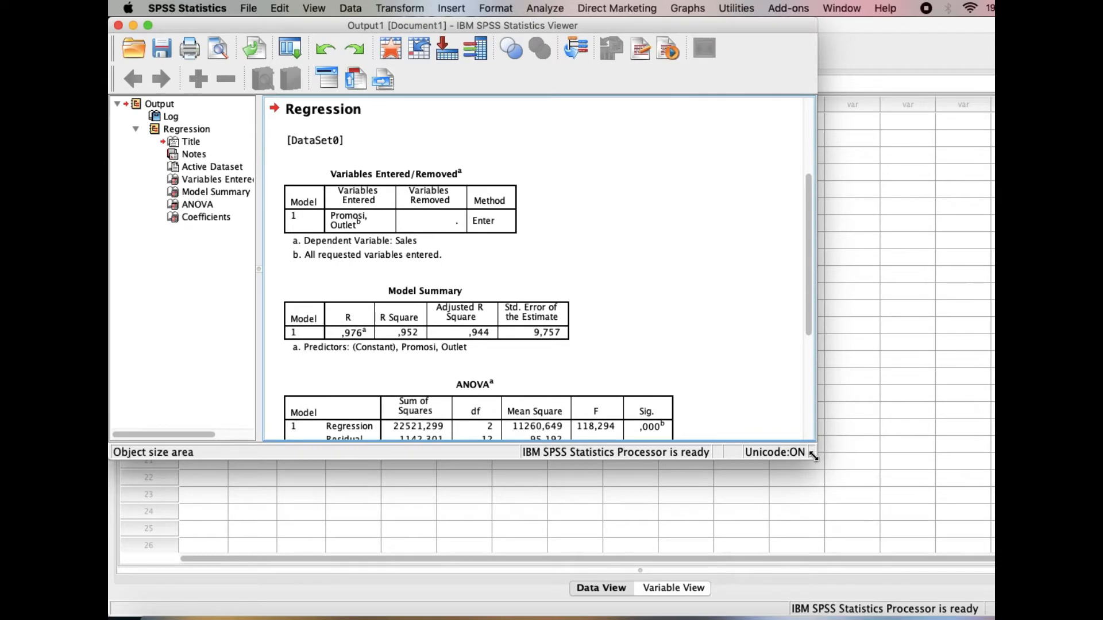
{"action": "left_click_drag", "start_coordinate": [815, 455], "coordinate": [988, 609]}
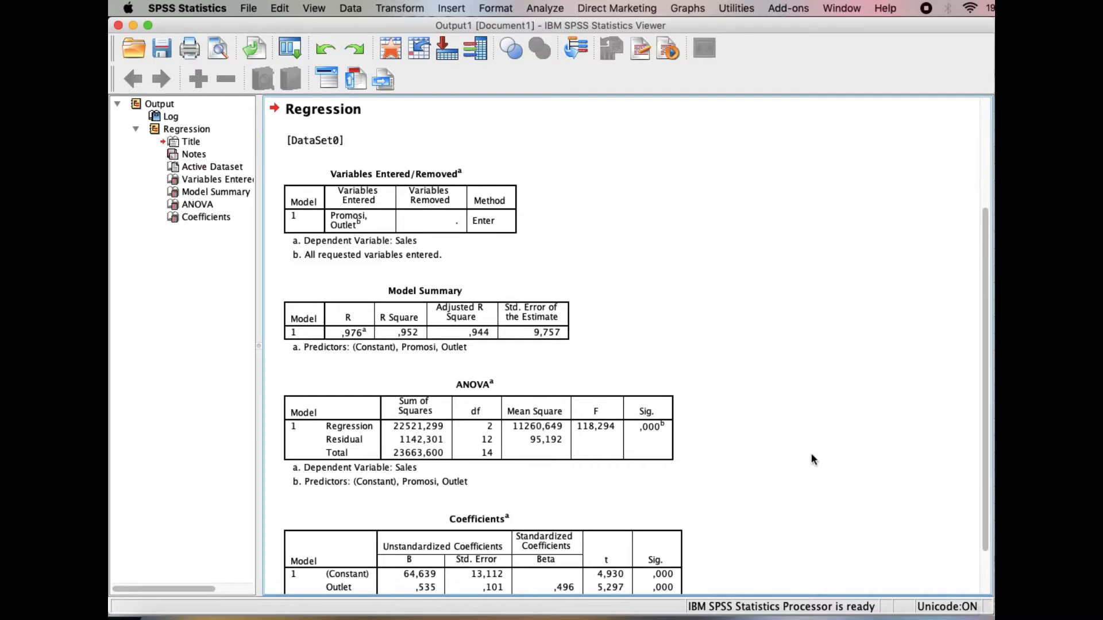
{"action": "scroll", "coordinate": [812, 459], "scroll_direction": "down", "scroll_amount": 2}
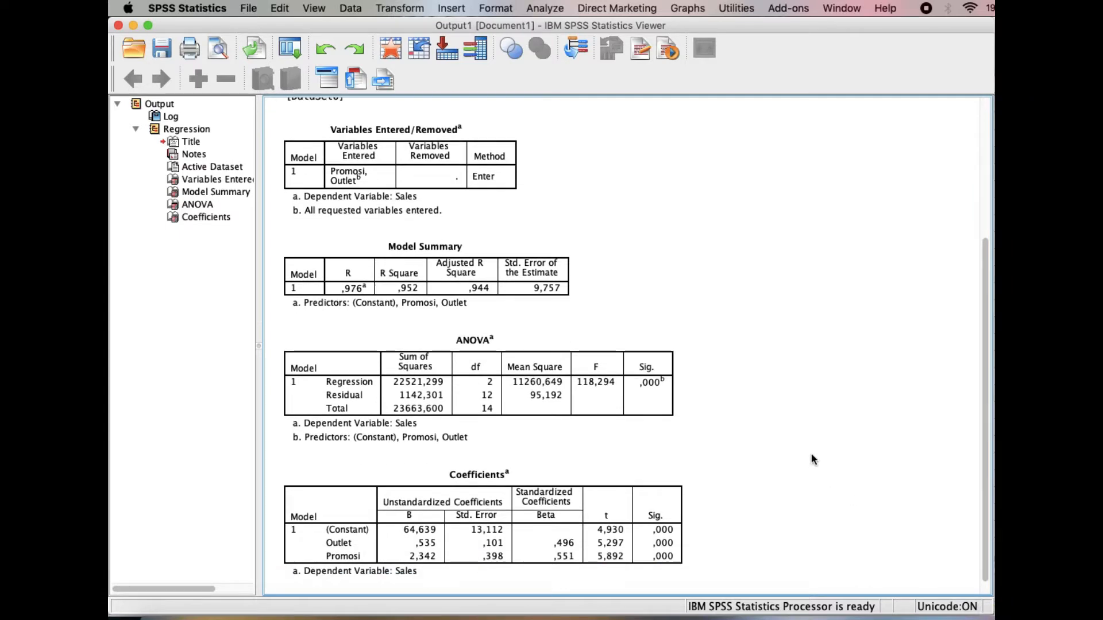
Step: Examine the Model Summary, ANOVA and Coefficients tables for R Square, the F test and the significance of each predictor
{"action": "left_click", "coordinate": [619, 360]}
{"action": "left_click", "coordinate": [498, 288]}
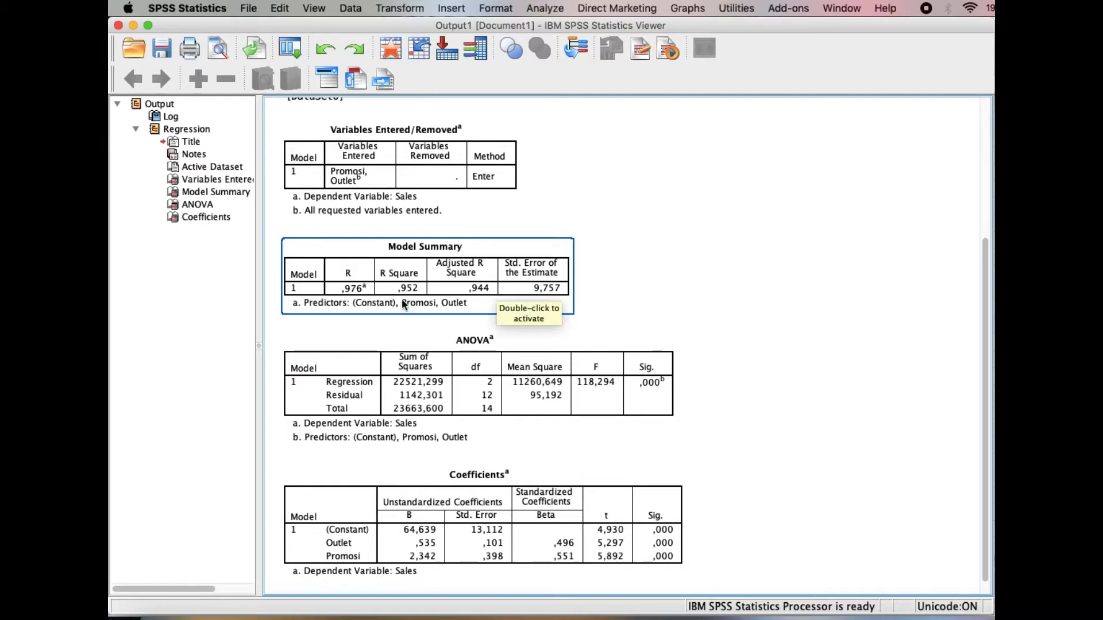
{"action": "left_click", "coordinate": [476, 336]}
{"action": "left_click", "coordinate": [417, 309]}
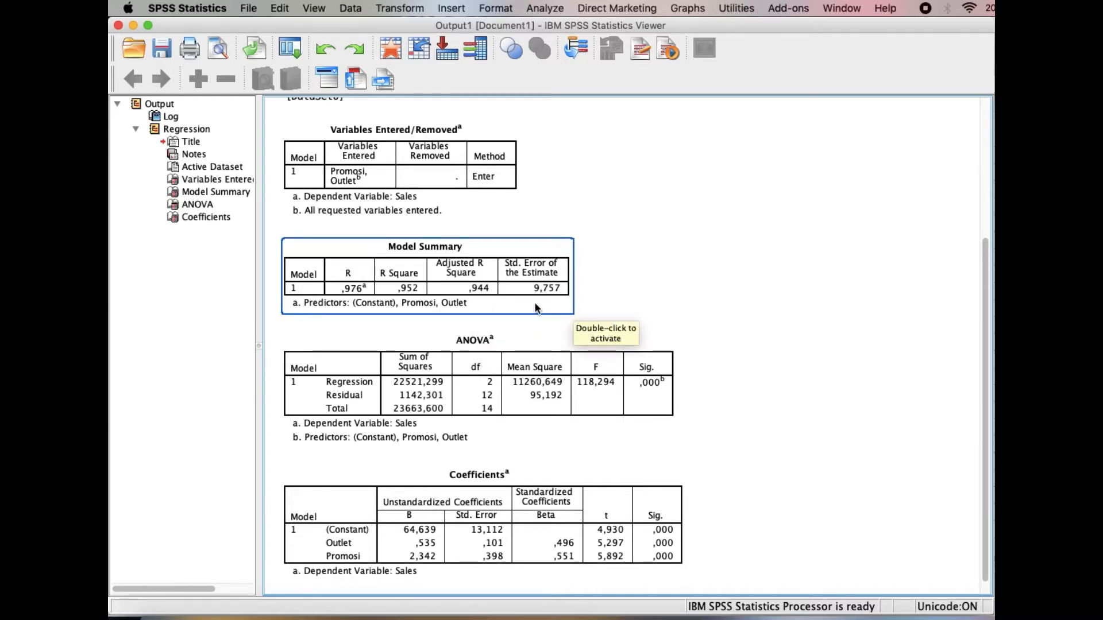
{"action": "left_click", "coordinate": [525, 360]}
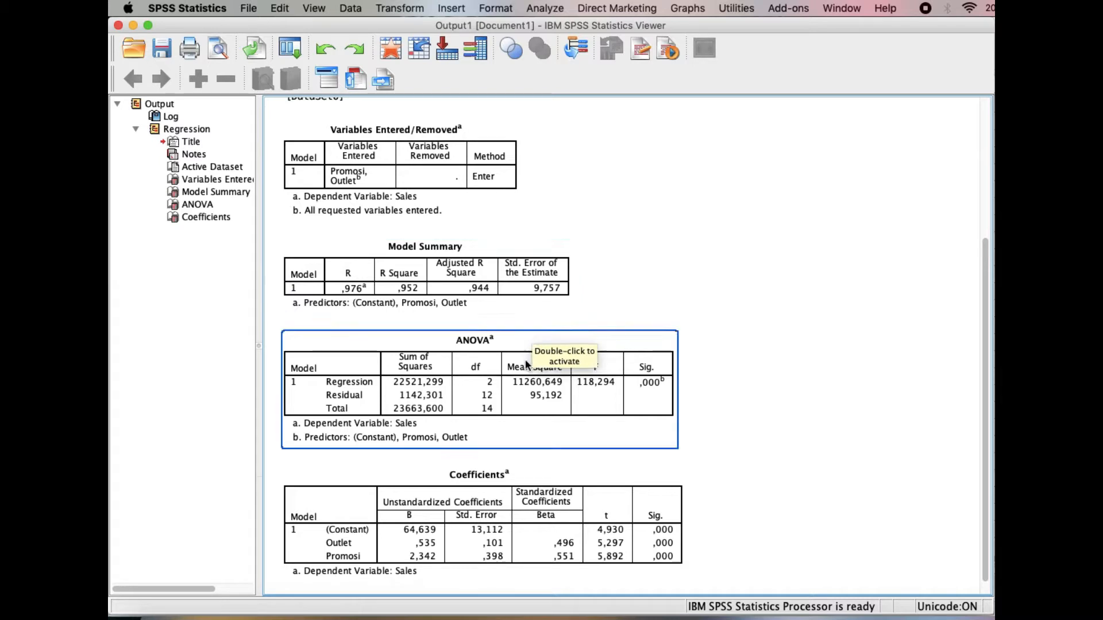
{"action": "scroll", "coordinate": [525, 360], "scroll_direction": "down", "scroll_amount": 1}
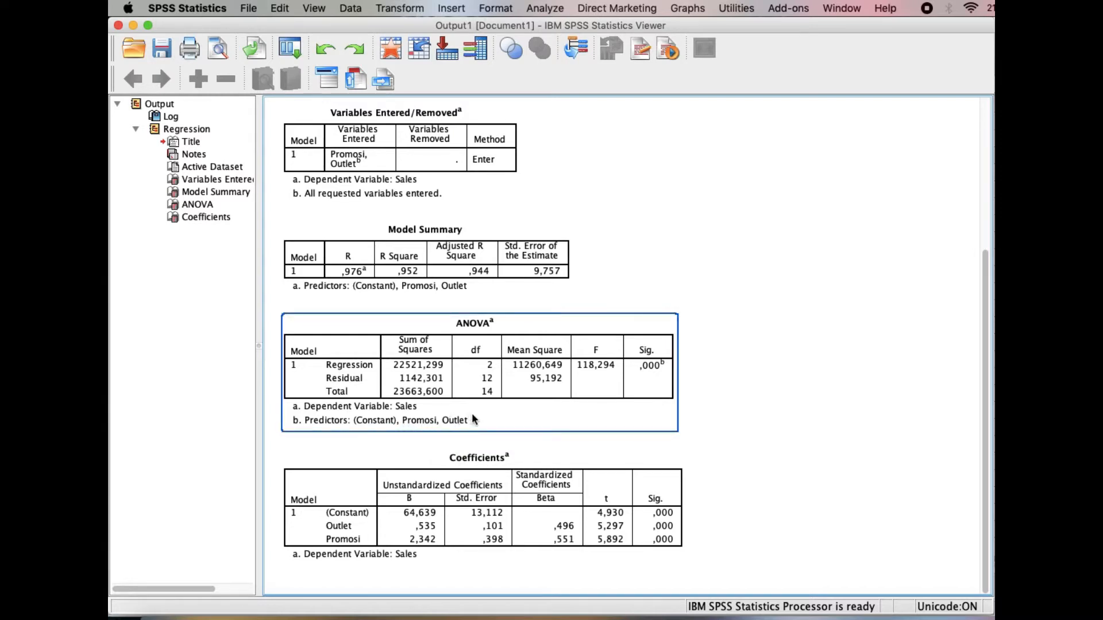
{"action": "left_click", "coordinate": [446, 434]}
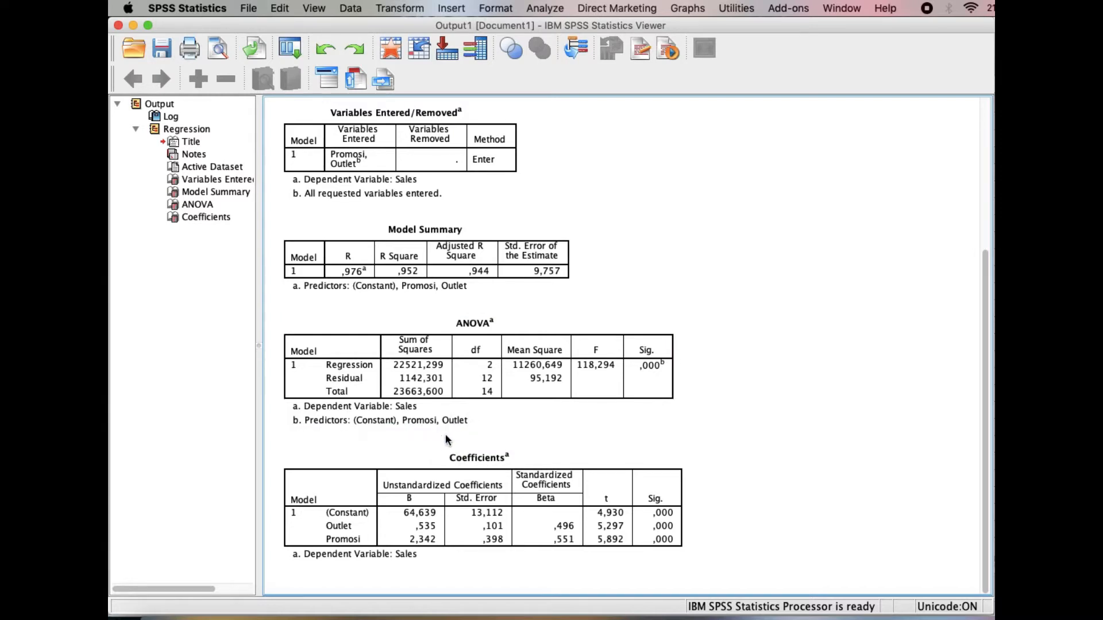
{"action": "left_click", "coordinate": [412, 430]}
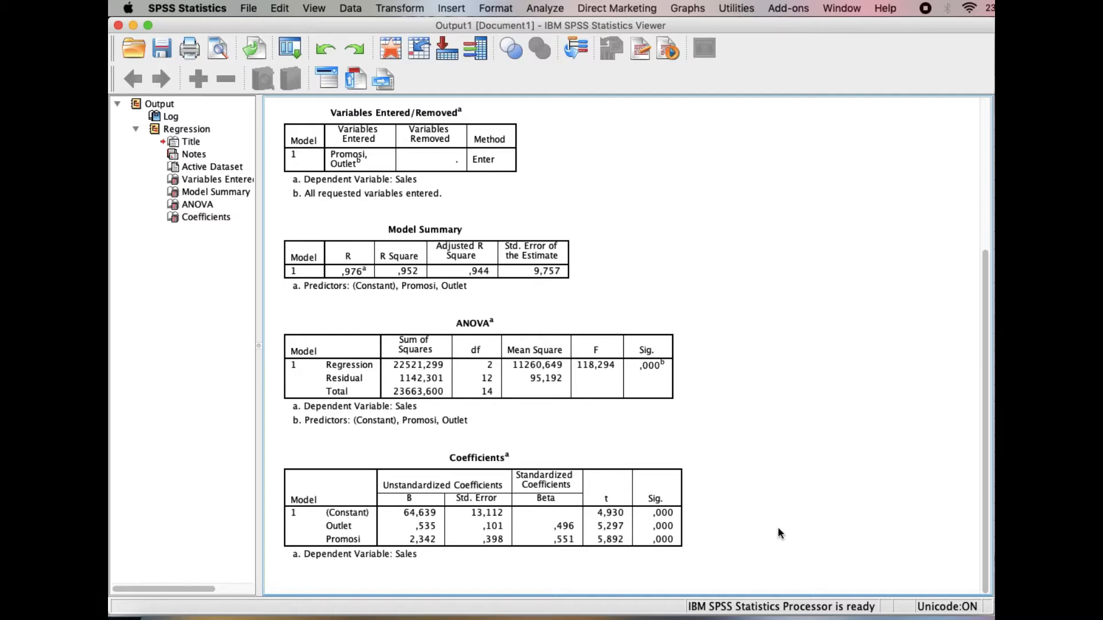
{"action": "left_click", "coordinate": [688, 527]}
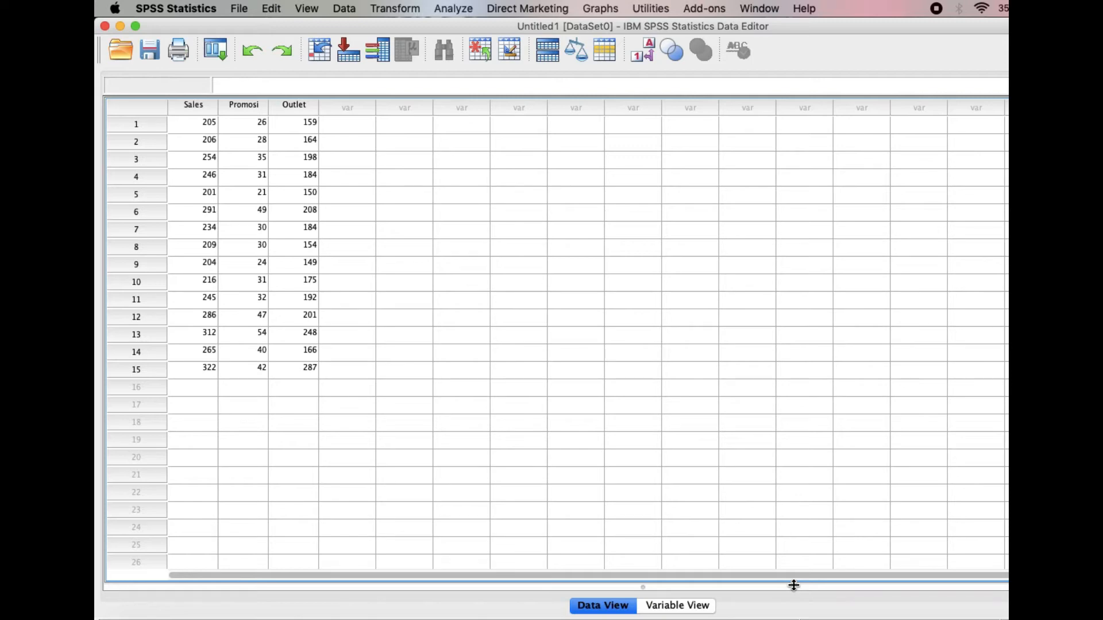
Step: Reopen the linear regression setup and enable Collinearity diagnostics and Durbin-Watson in its statistics options
{"action": "left_click", "coordinate": [464, 14]}
{"action": "mouse_move", "coordinate": [475, 149]}
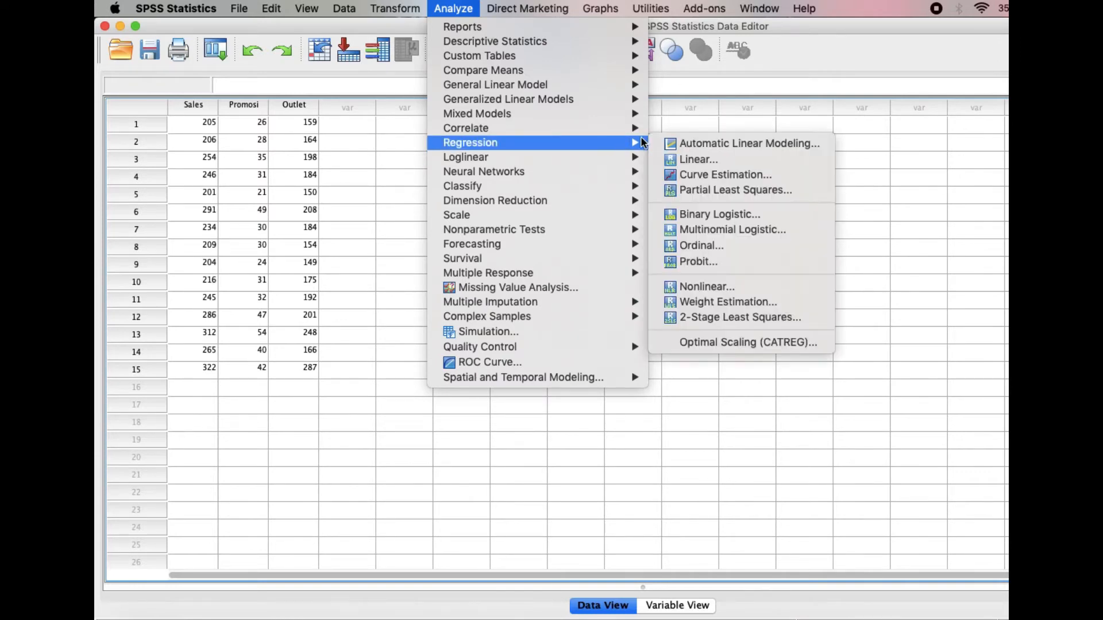
{"action": "left_click", "coordinate": [694, 160]}
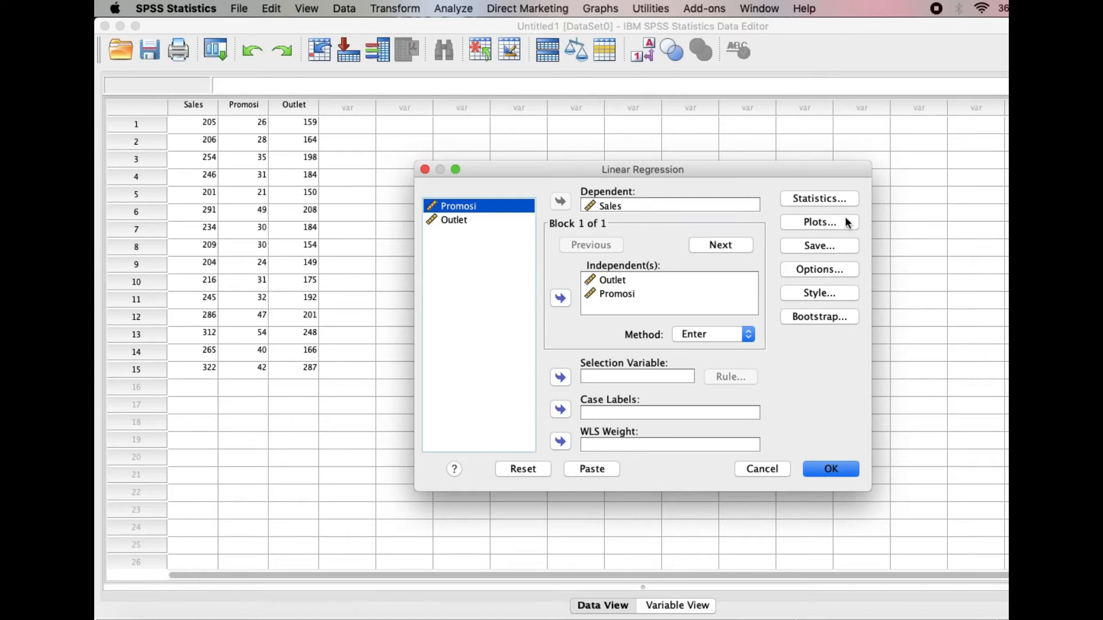
{"action": "left_click", "coordinate": [840, 198]}
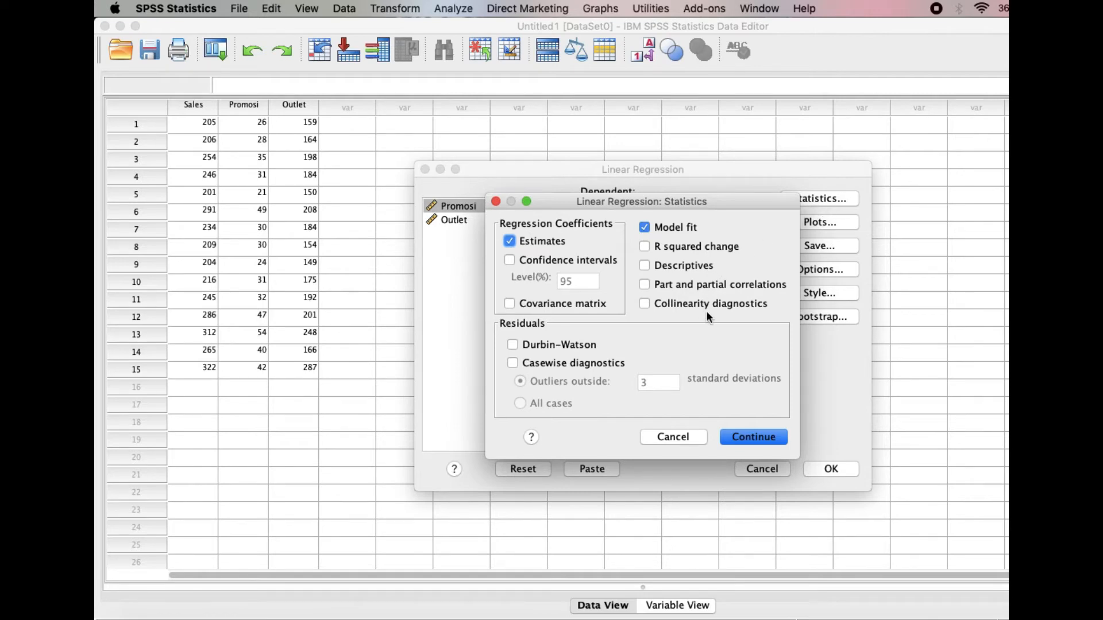
{"action": "left_click", "coordinate": [664, 308]}
{"action": "left_click", "coordinate": [578, 353]}
{"action": "left_click", "coordinate": [762, 436]}
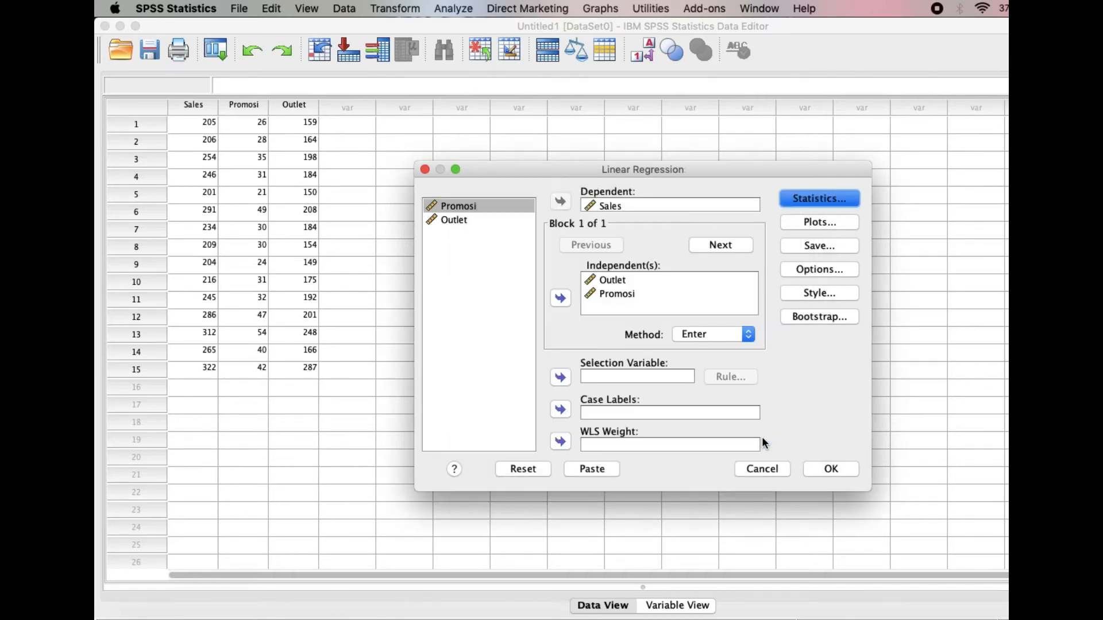
Step: Set up a residual scatterplot with *ZRESID on Y and *ZPRED on X, and include the normal probability plot
{"action": "left_click", "coordinate": [838, 223]}
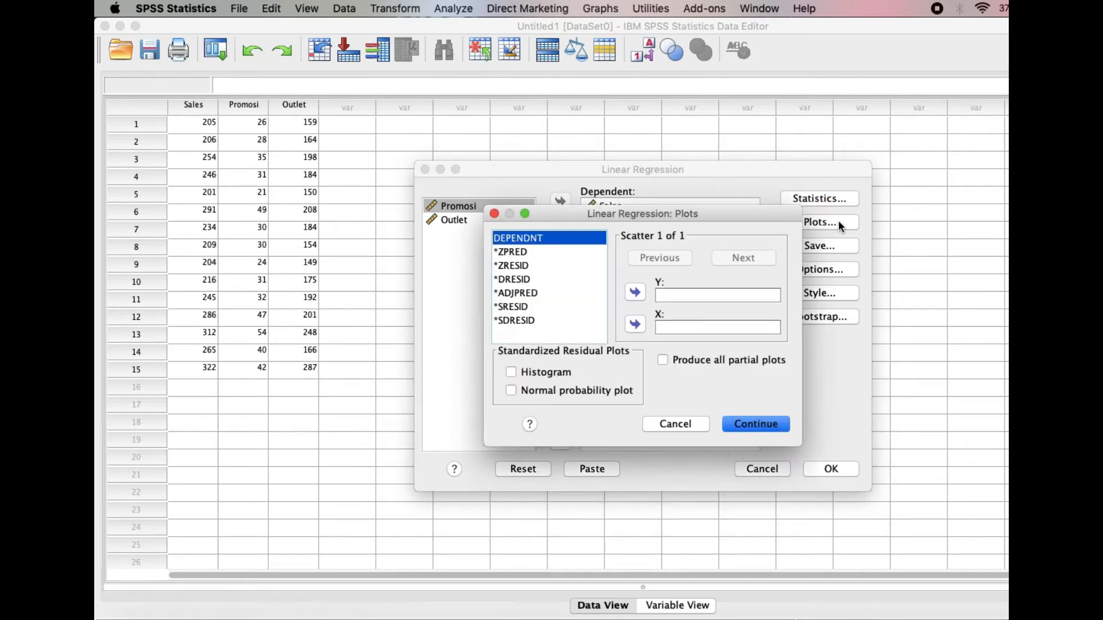
{"action": "left_click", "coordinate": [517, 266]}
{"action": "left_click", "coordinate": [636, 294]}
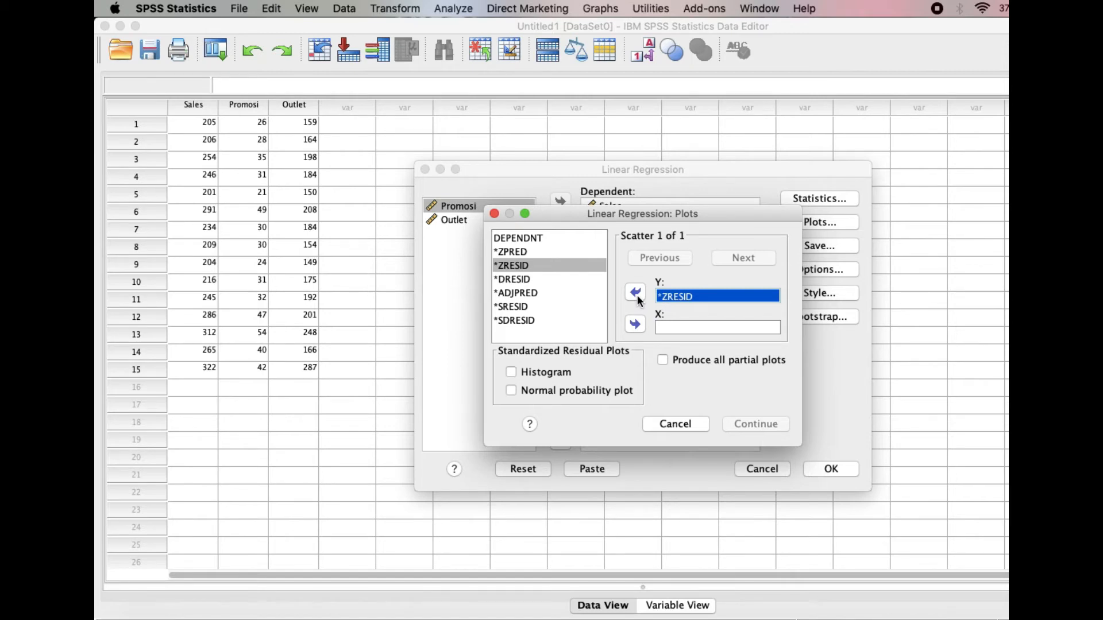
{"action": "left_click", "coordinate": [530, 294]}
{"action": "left_click", "coordinate": [520, 264]}
{"action": "left_click", "coordinate": [521, 250]}
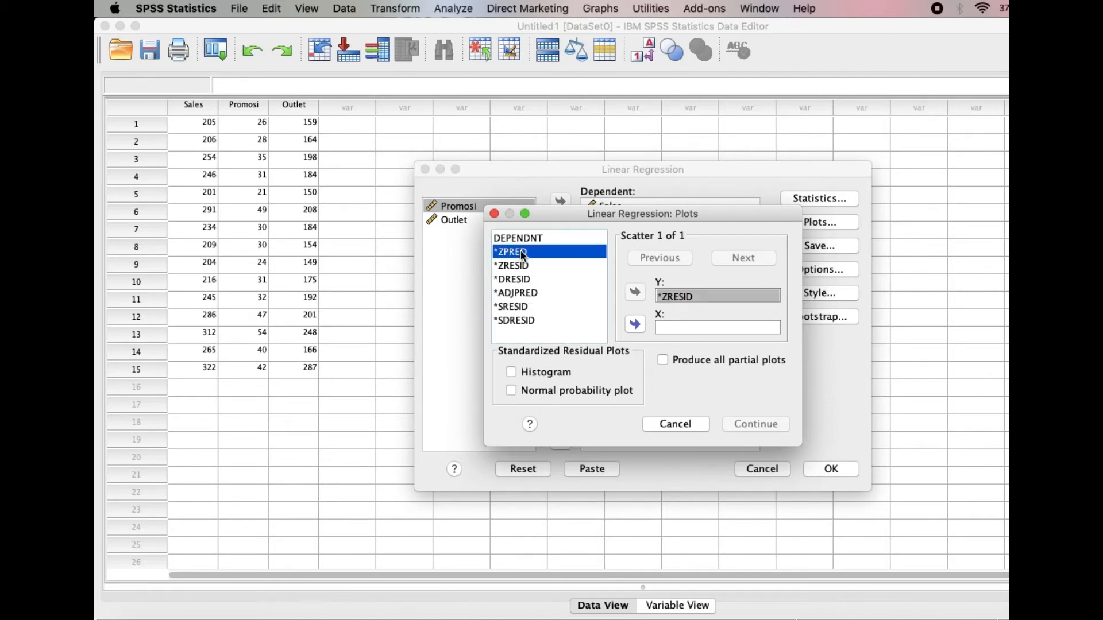
{"action": "left_click", "coordinate": [642, 326]}
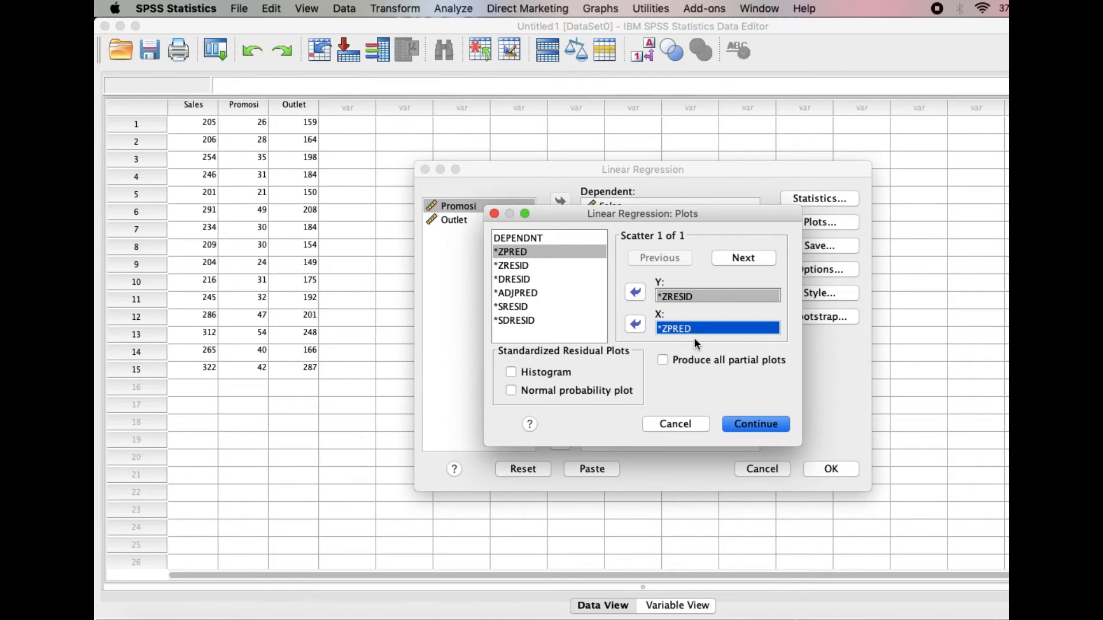
{"action": "left_click", "coordinate": [615, 400]}
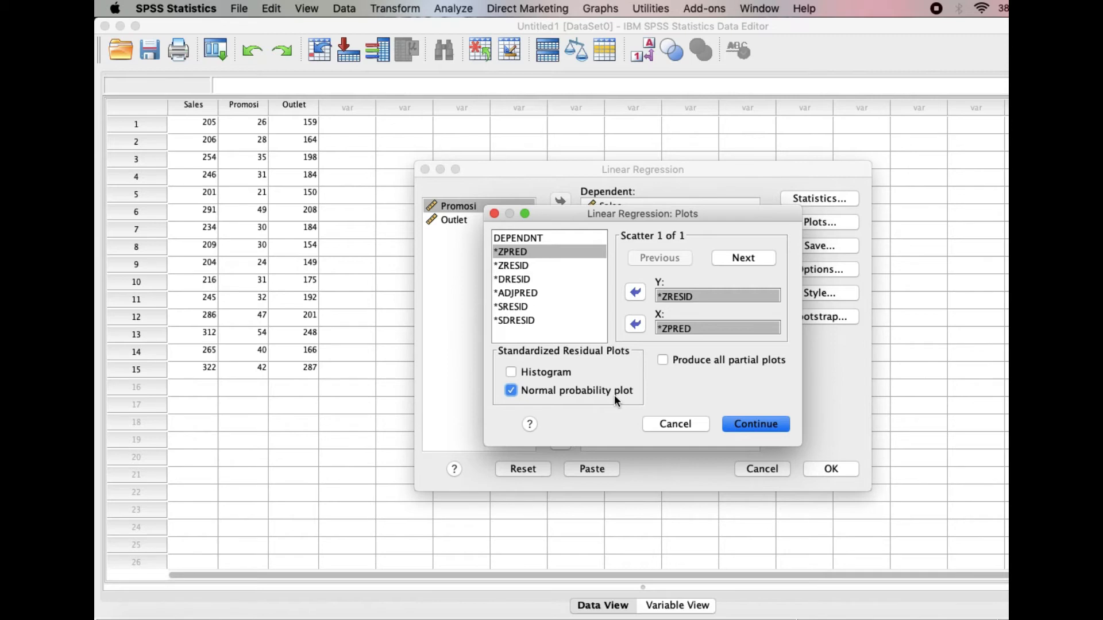
{"action": "left_click", "coordinate": [773, 423]}
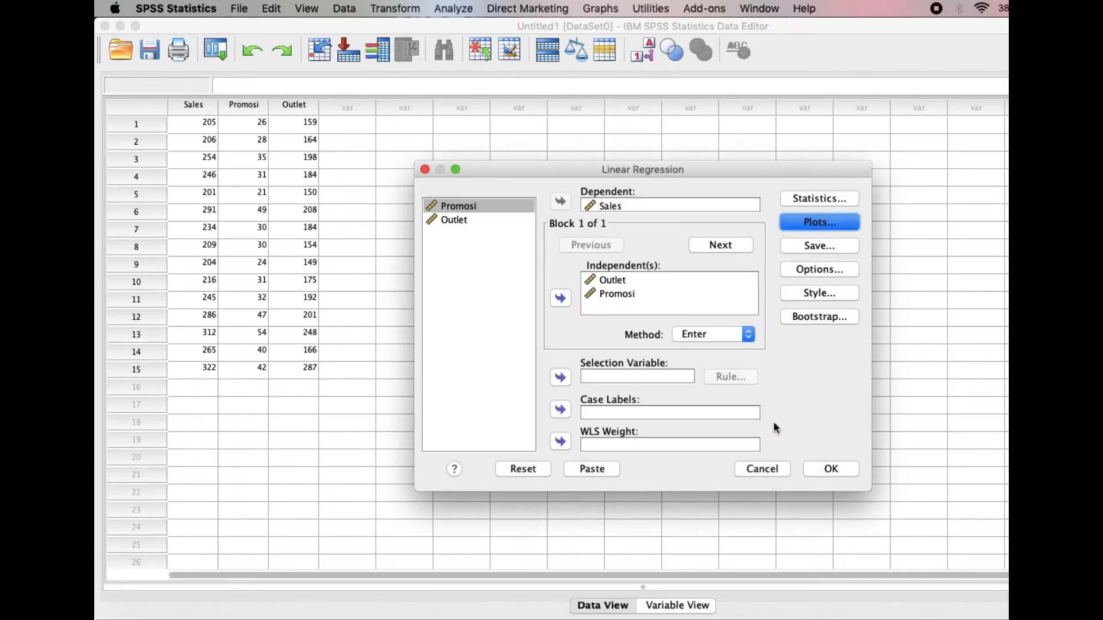
Step: Choose to save the unstandardized and standardized residuals, and run the regression
{"action": "left_click", "coordinate": [827, 246]}
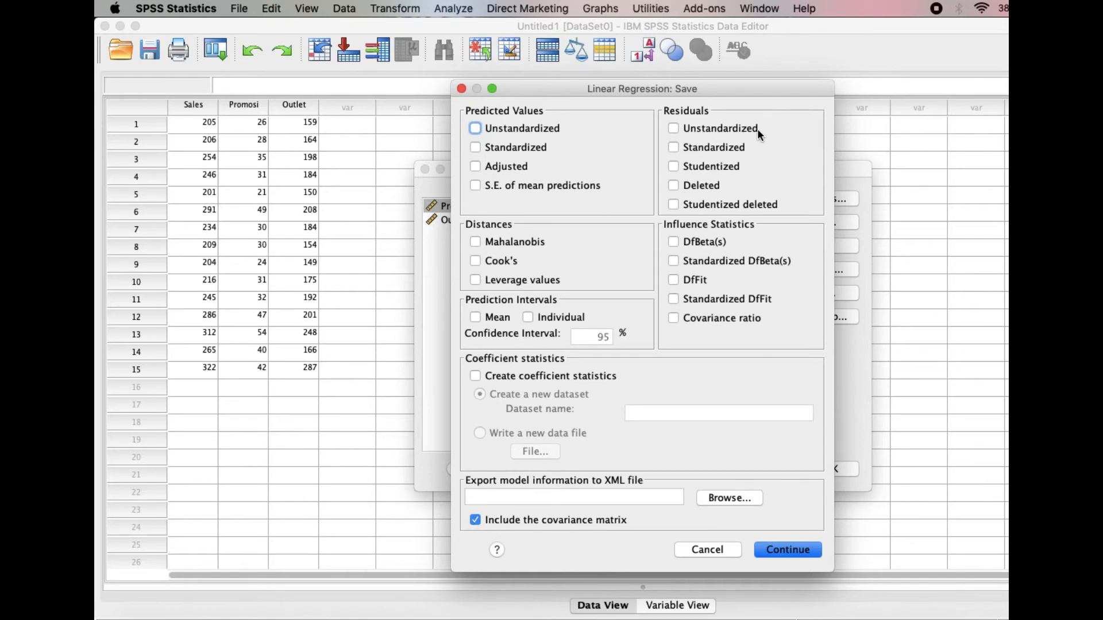
{"action": "left_click", "coordinate": [742, 129]}
{"action": "left_click", "coordinate": [740, 150]}
{"action": "left_click", "coordinate": [788, 550]}
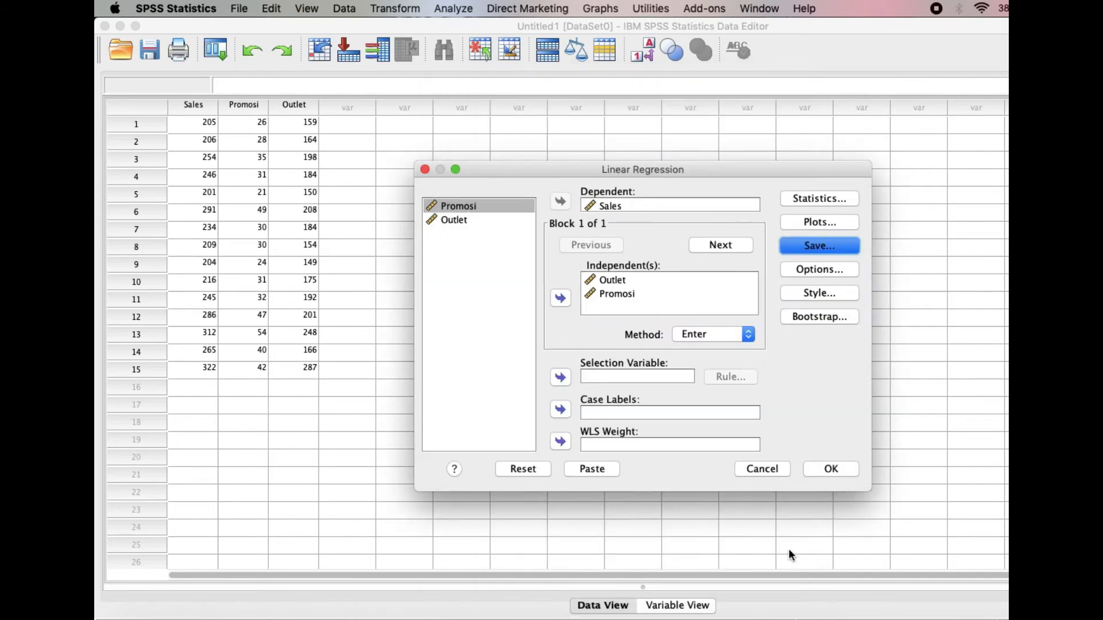
{"action": "left_click", "coordinate": [831, 469]}
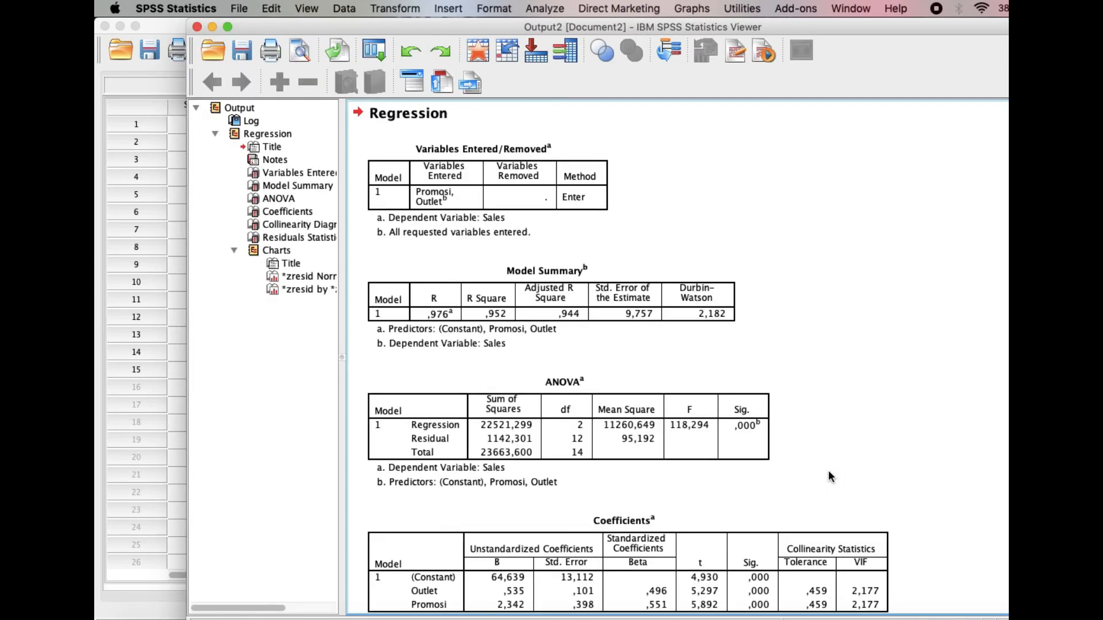
Step: Look through the new regression output tables, from Model Summary, ANOVA and Coefficients to Collinearity Diagnostics and Residuals Statistics
{"action": "left_click", "coordinate": [741, 425]}
{"action": "left_click", "coordinate": [680, 339]}
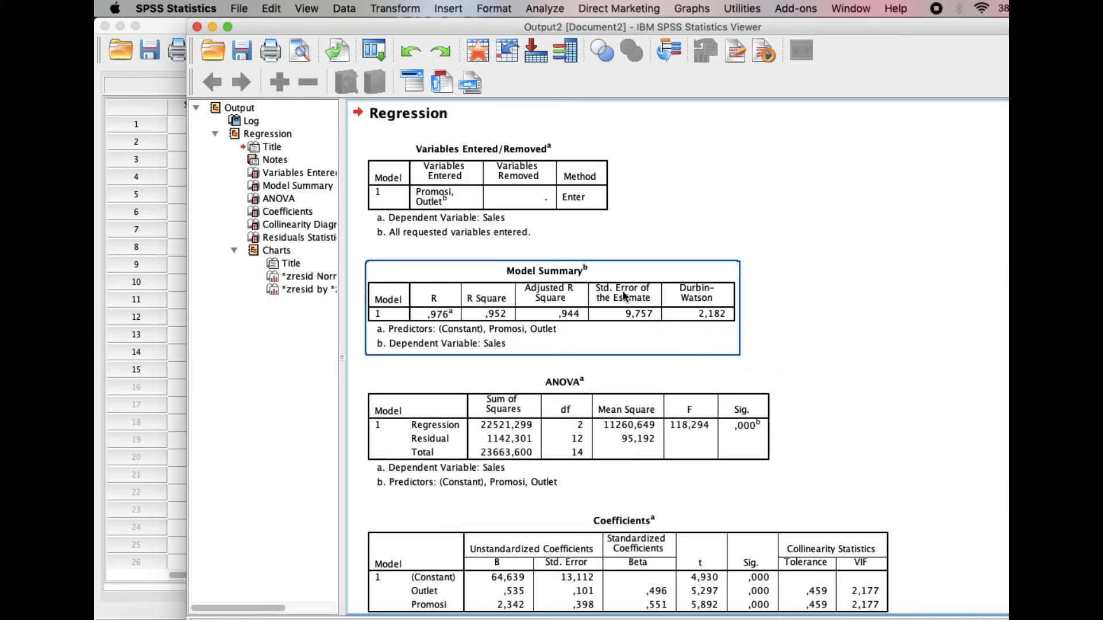
{"action": "left_click", "coordinate": [639, 424]}
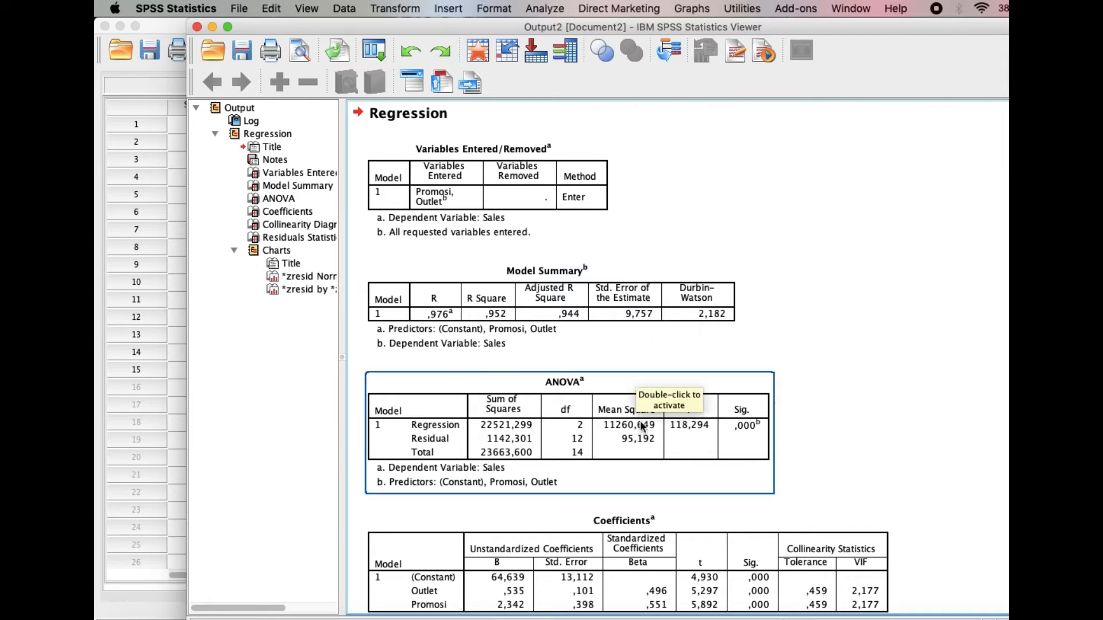
{"action": "scroll", "coordinate": [642, 425], "scroll_direction": "down", "scroll_amount": 3}
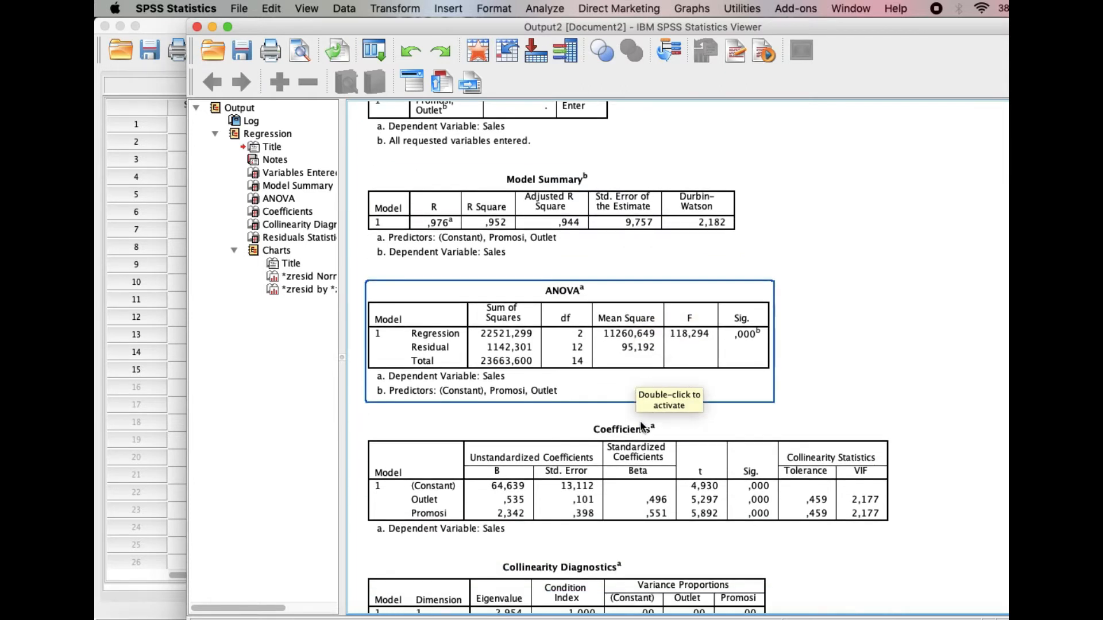
{"action": "left_click", "coordinate": [641, 425]}
{"action": "scroll", "coordinate": [642, 425], "scroll_direction": "down", "scroll_amount": 1}
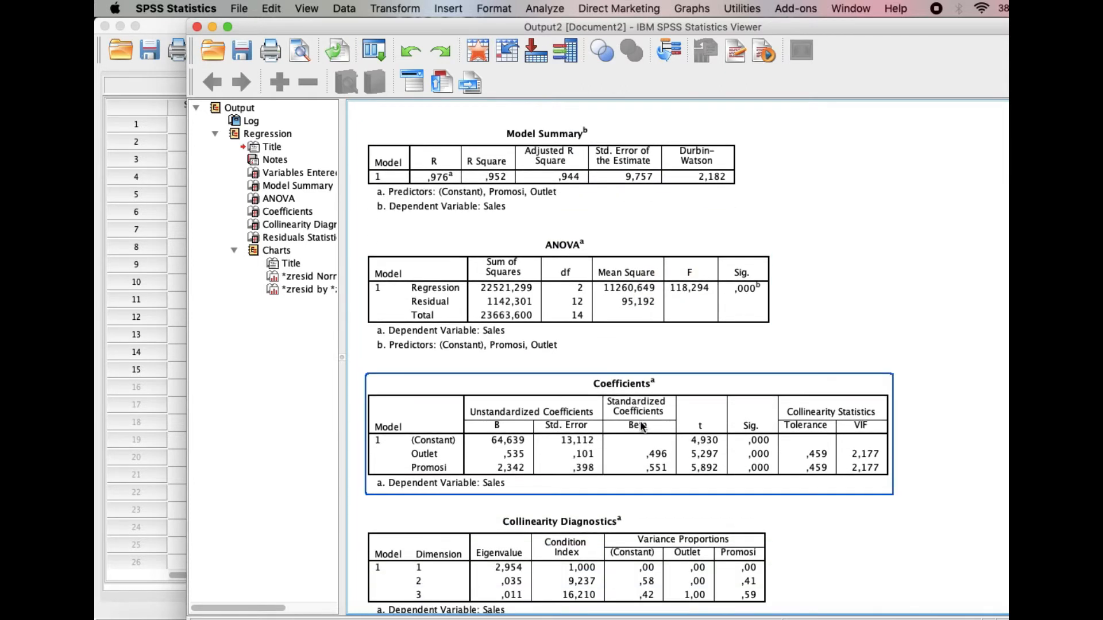
{"action": "scroll", "coordinate": [642, 425], "scroll_direction": "down", "scroll_amount": 5}
{"action": "left_click", "coordinate": [642, 425]}
{"action": "scroll", "coordinate": [642, 425], "scroll_direction": "down", "scroll_amount": 3}
{"action": "left_click", "coordinate": [641, 425]}
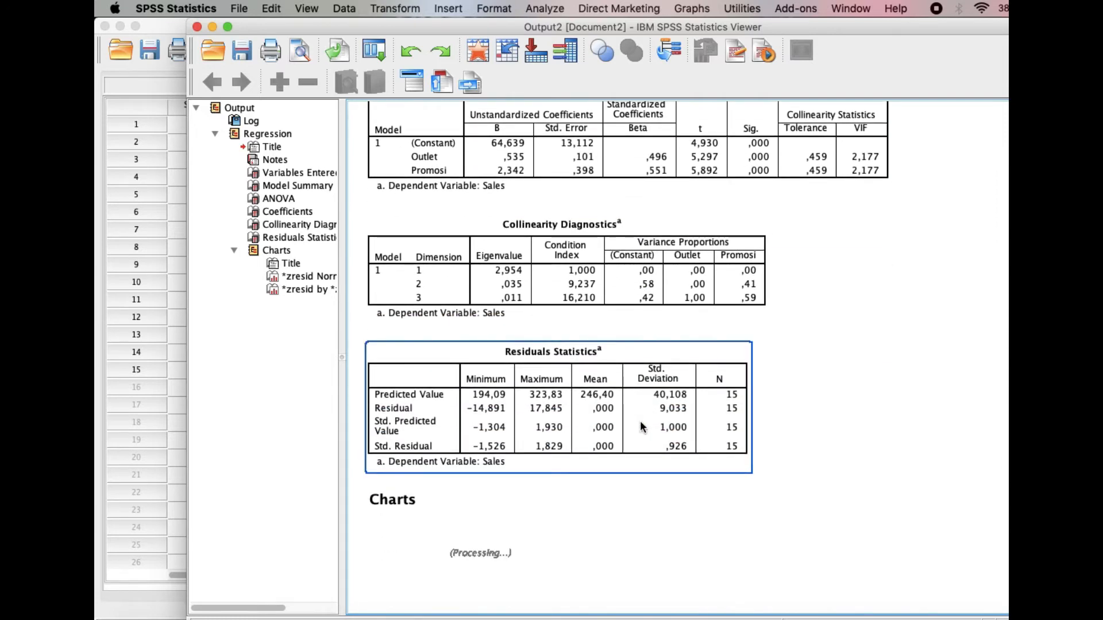
Step: View the two regression charts, the Normal P-P Plot and the residual scatterplot for Sales
{"action": "scroll", "coordinate": [642, 425], "scroll_direction": "down", "scroll_amount": 1}
{"action": "scroll", "coordinate": [641, 425], "scroll_direction": "down", "scroll_amount": 6}
{"action": "left_click", "coordinate": [642, 425]}
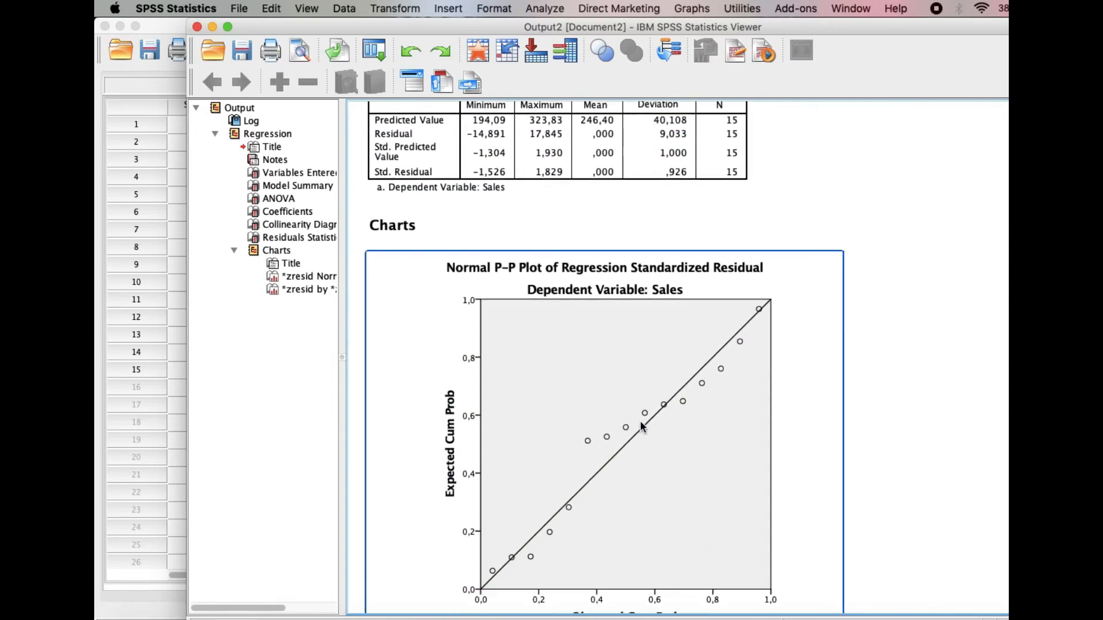
{"action": "scroll", "coordinate": [640, 425], "scroll_direction": "down", "scroll_amount": 10}
{"action": "left_click", "coordinate": [640, 425]}
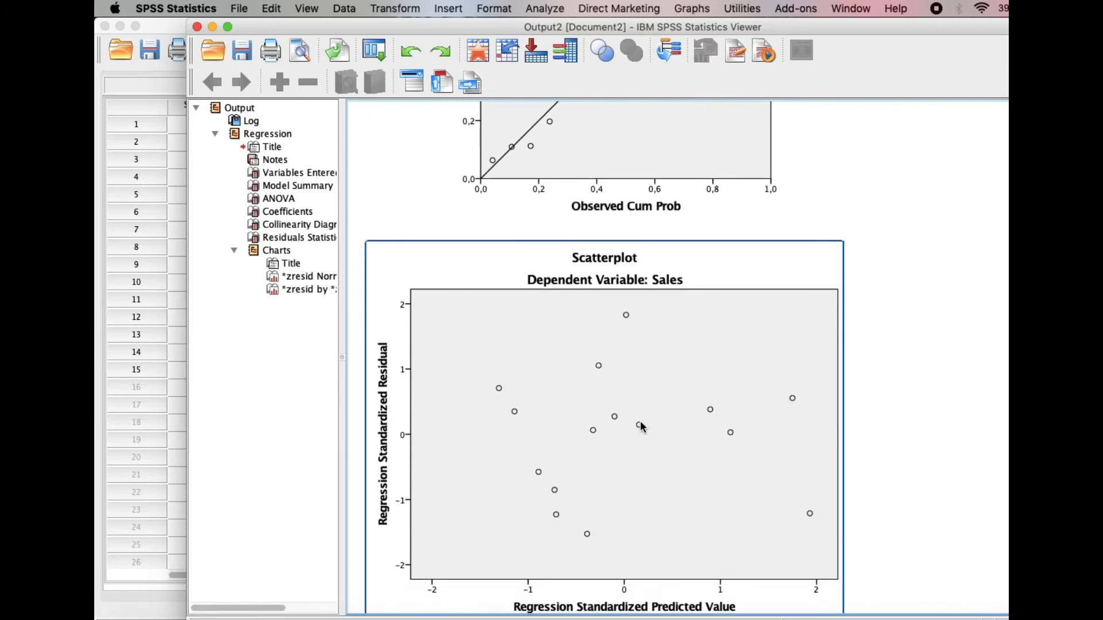
{"action": "scroll", "coordinate": [640, 425], "scroll_direction": "down", "scroll_amount": 1}
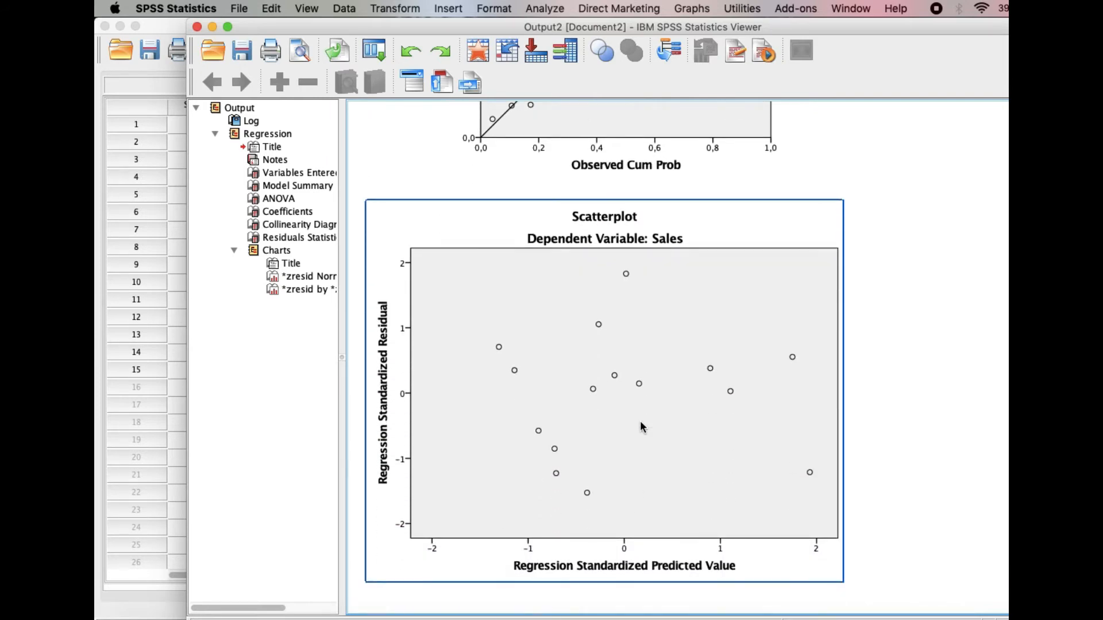
Step: Return to the Model Summary table and examine the Durbin-Watson statistic for autocorrelation
{"action": "scroll", "coordinate": [641, 425], "scroll_direction": "up", "scroll_amount": 20}
{"action": "left_click", "coordinate": [641, 425]}
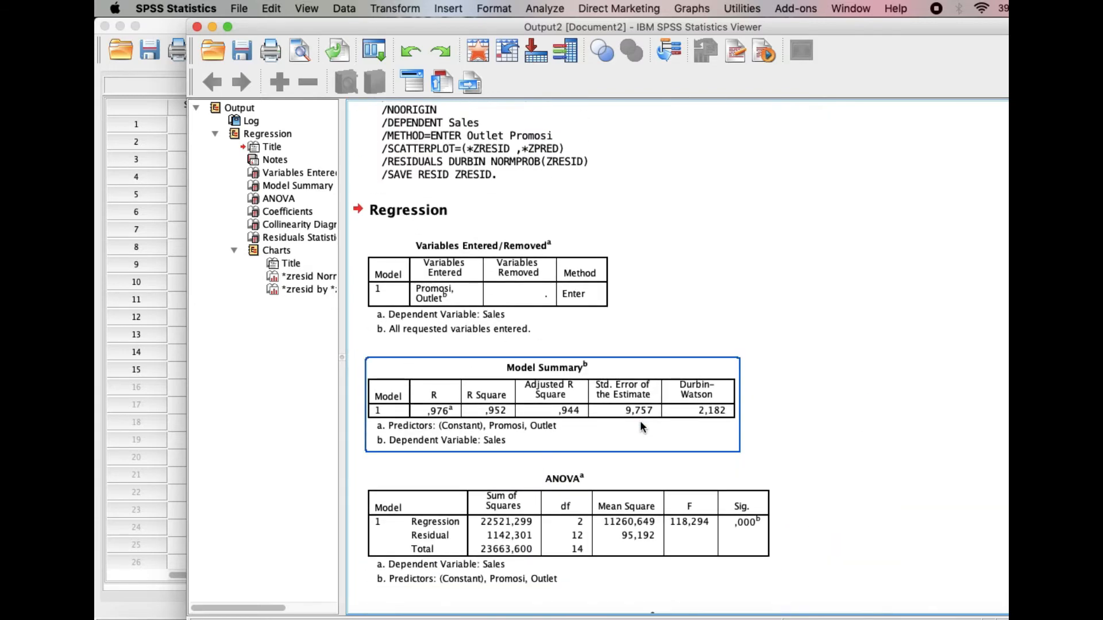
{"action": "scroll", "coordinate": [640, 421], "scroll_direction": "down", "scroll_amount": 2}
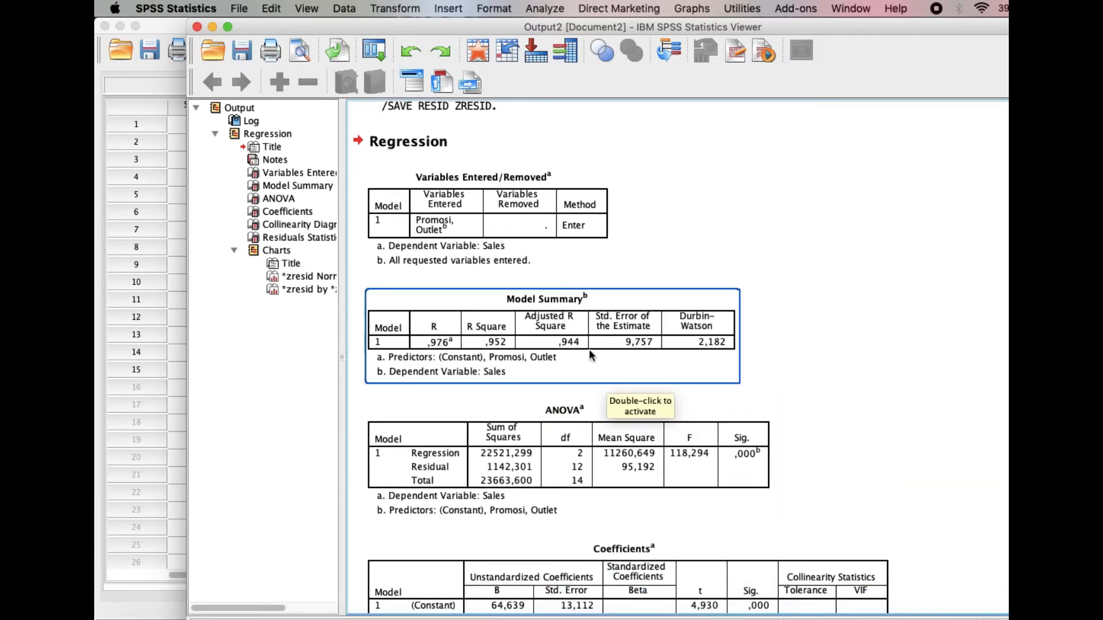
{"action": "left_click", "coordinate": [752, 329]}
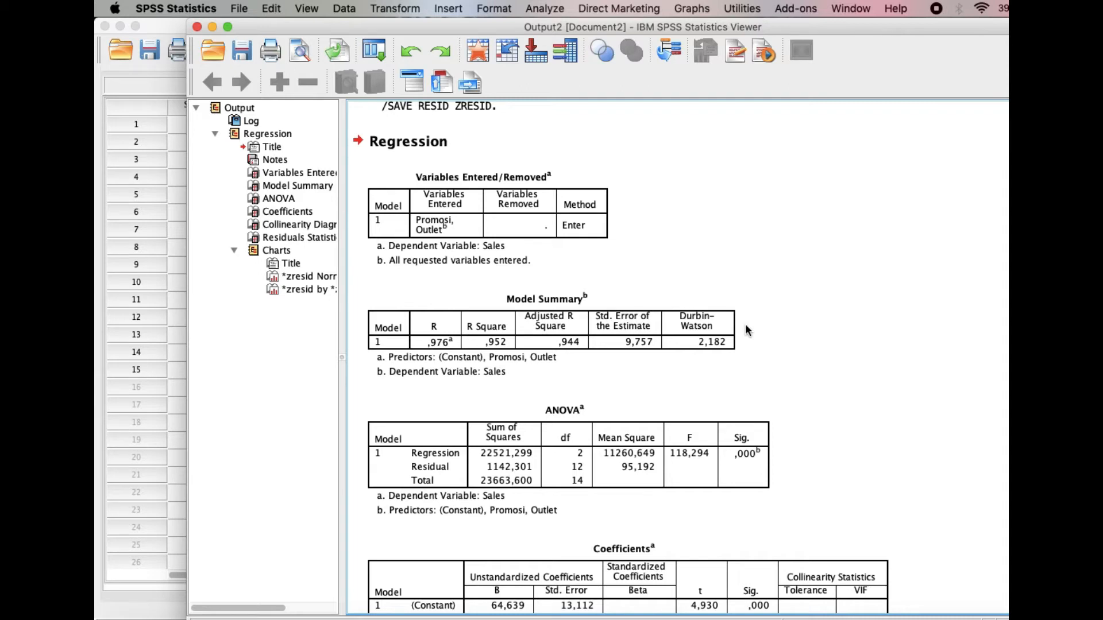
{"action": "left_click", "coordinate": [648, 361]}
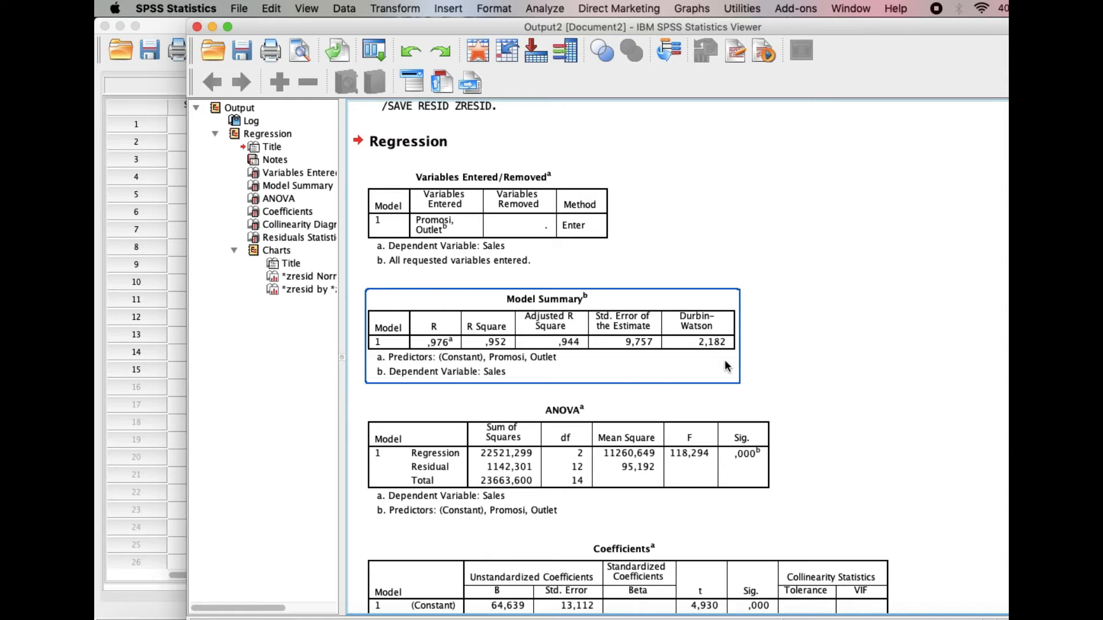
Step: Examine the Tolerance and VIF of Outlet and Promosi in the Coefficients table to assess multicollinearity
{"action": "key", "text": "Down"}
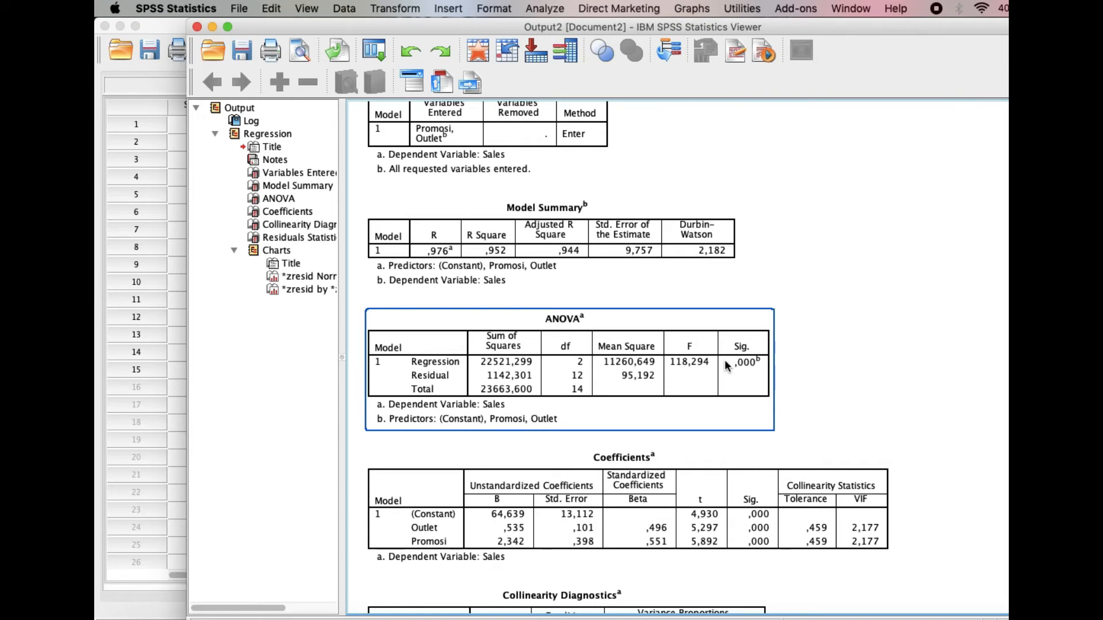
{"action": "scroll", "coordinate": [725, 360], "scroll_direction": "down", "scroll_amount": 2}
{"action": "key", "text": "Down"}
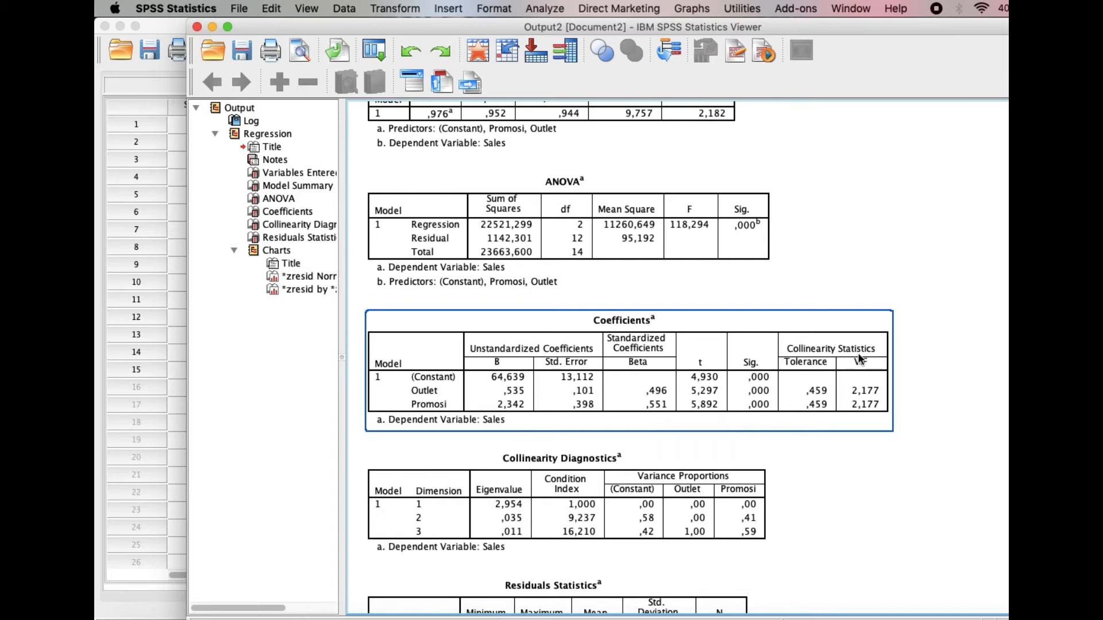
{"action": "left_click", "coordinate": [893, 392]}
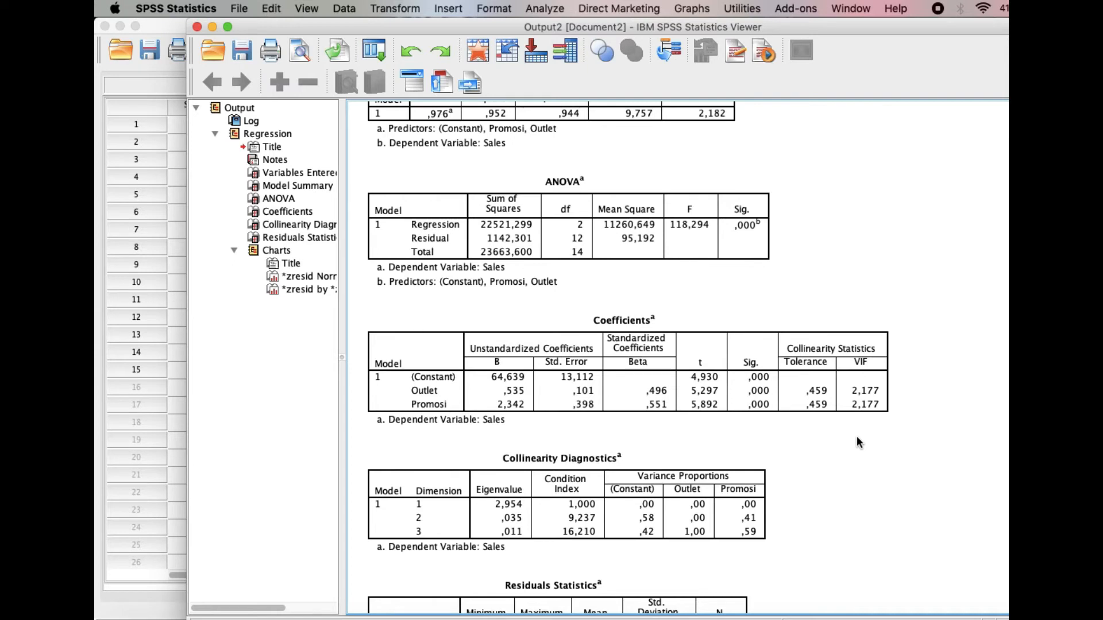
{"action": "left_click", "coordinate": [862, 422]}
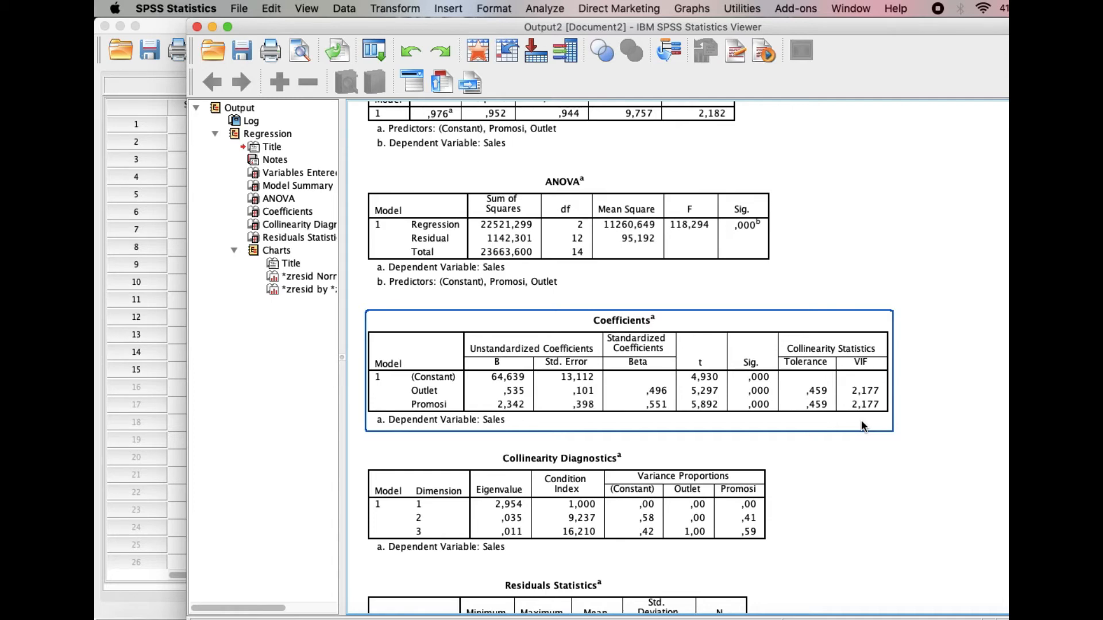
Step: Examine how closely the points follow the diagonal in the Normal P-P Plot to judge residual normality
{"action": "scroll", "coordinate": [860, 423], "scroll_direction": "down", "scroll_amount": 2}
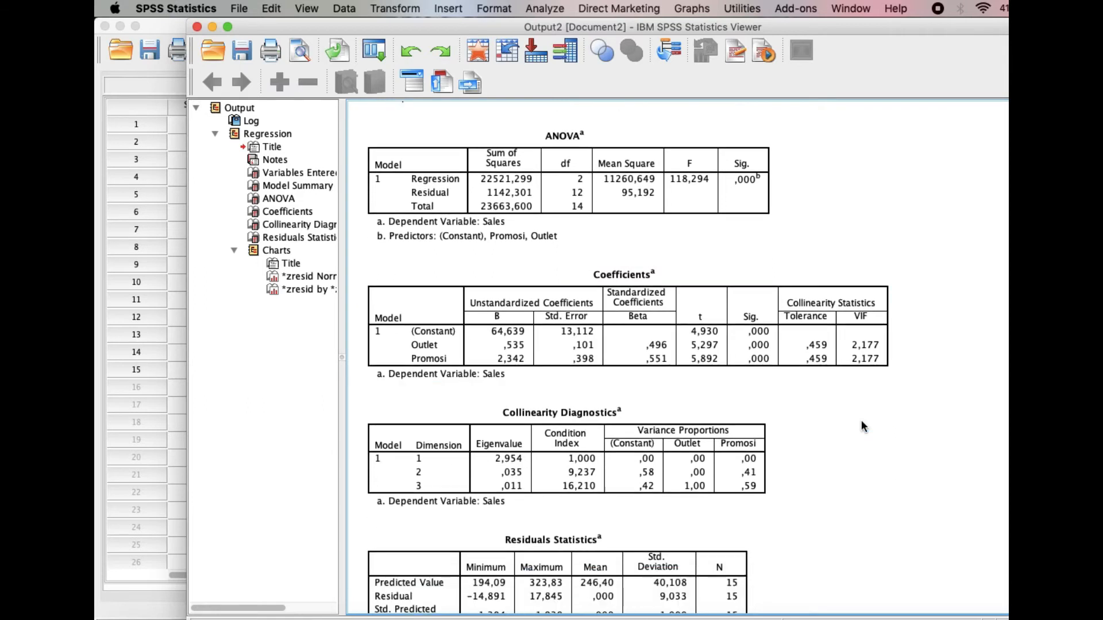
{"action": "scroll", "coordinate": [861, 424], "scroll_direction": "down", "scroll_amount": 8}
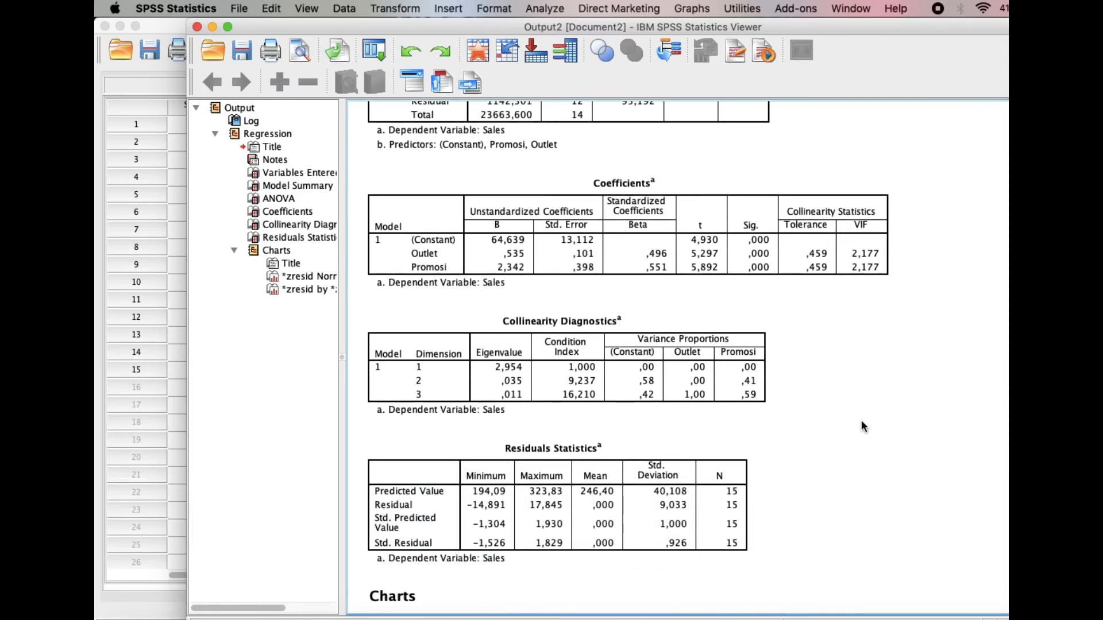
{"action": "scroll", "coordinate": [860, 426], "scroll_direction": "down", "scroll_amount": 3}
{"action": "scroll", "coordinate": [861, 426], "scroll_direction": "down", "scroll_amount": 10}
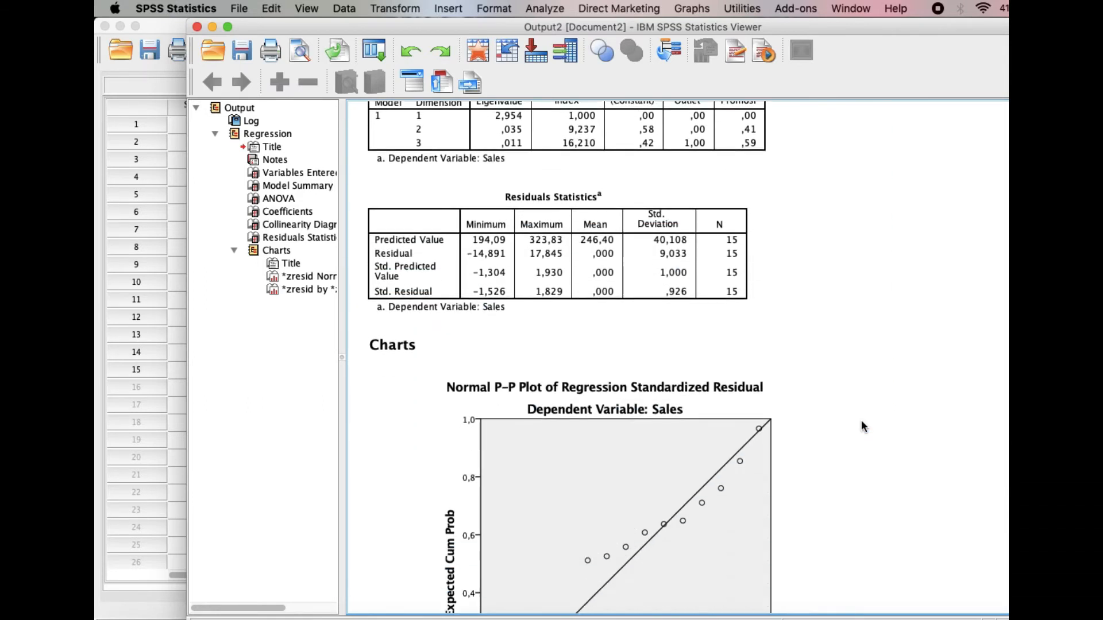
{"action": "scroll", "coordinate": [860, 426], "scroll_direction": "down", "scroll_amount": 1}
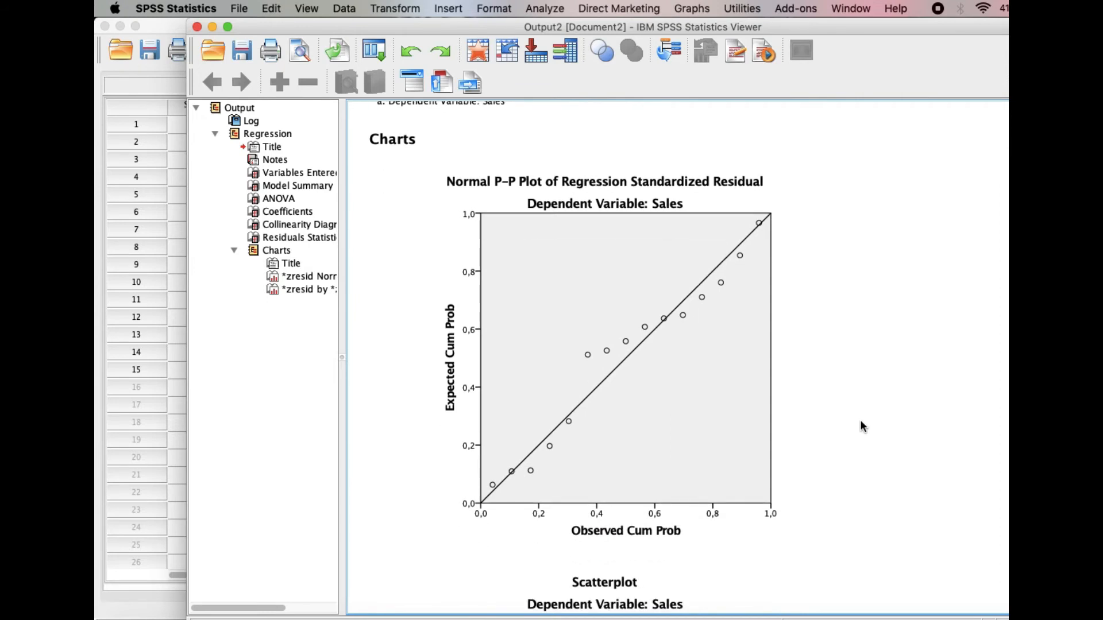
{"action": "left_click", "coordinate": [689, 440]}
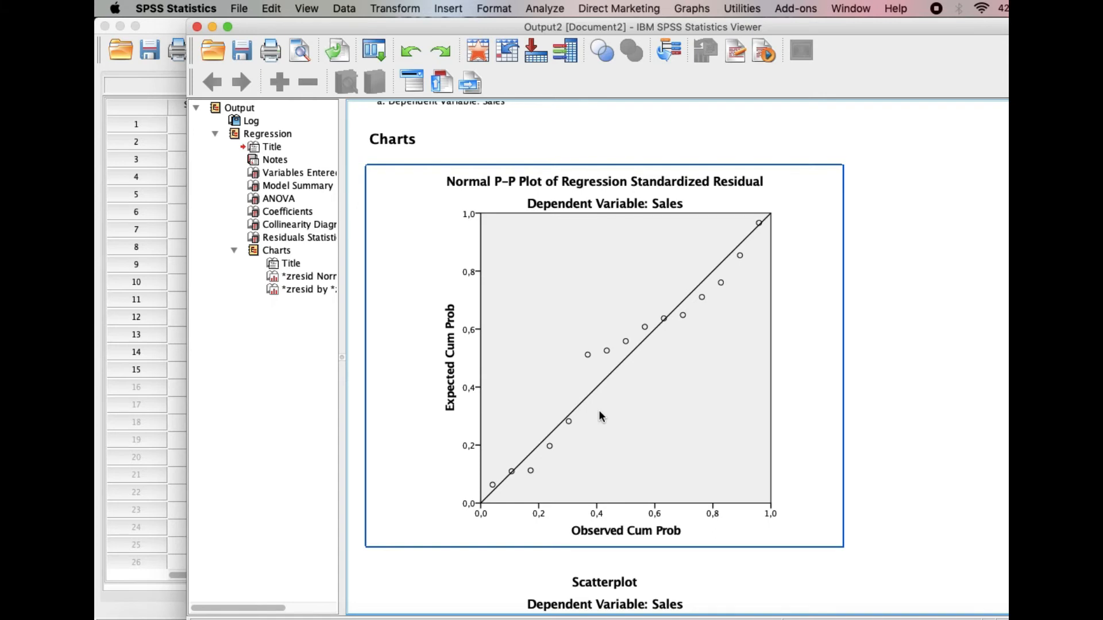
Step: Examine the point pattern in the scatterplot of standardized residuals against predicted values to assess heteroscedasticity
{"action": "scroll", "coordinate": [599, 413], "scroll_direction": "down", "scroll_amount": 10}
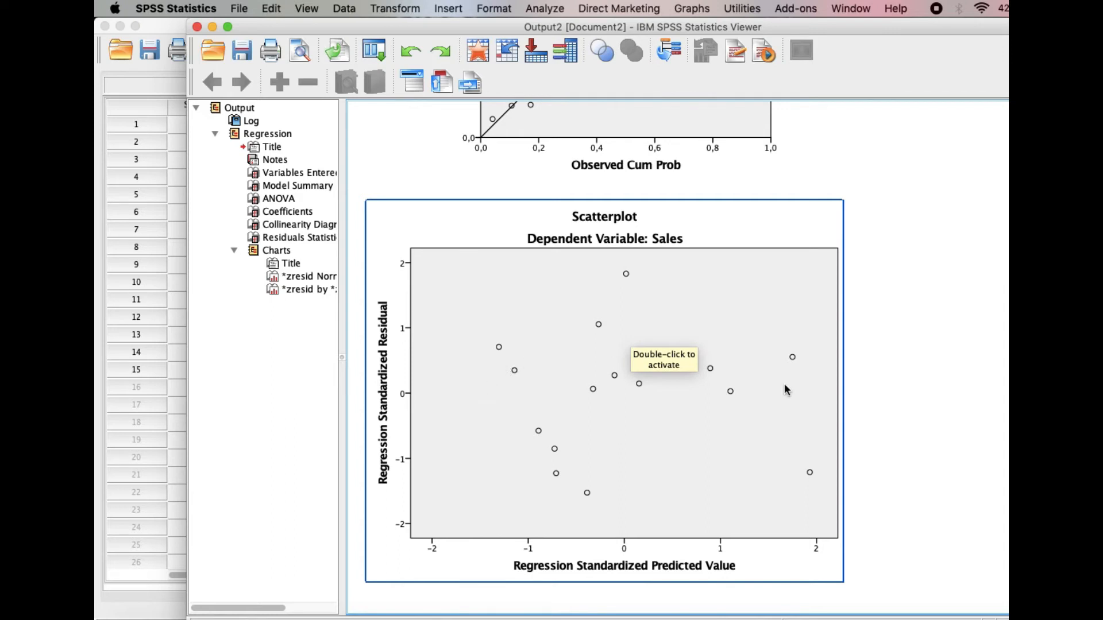
{"action": "left_click", "coordinate": [873, 503]}
{"action": "left_click", "coordinate": [818, 542]}
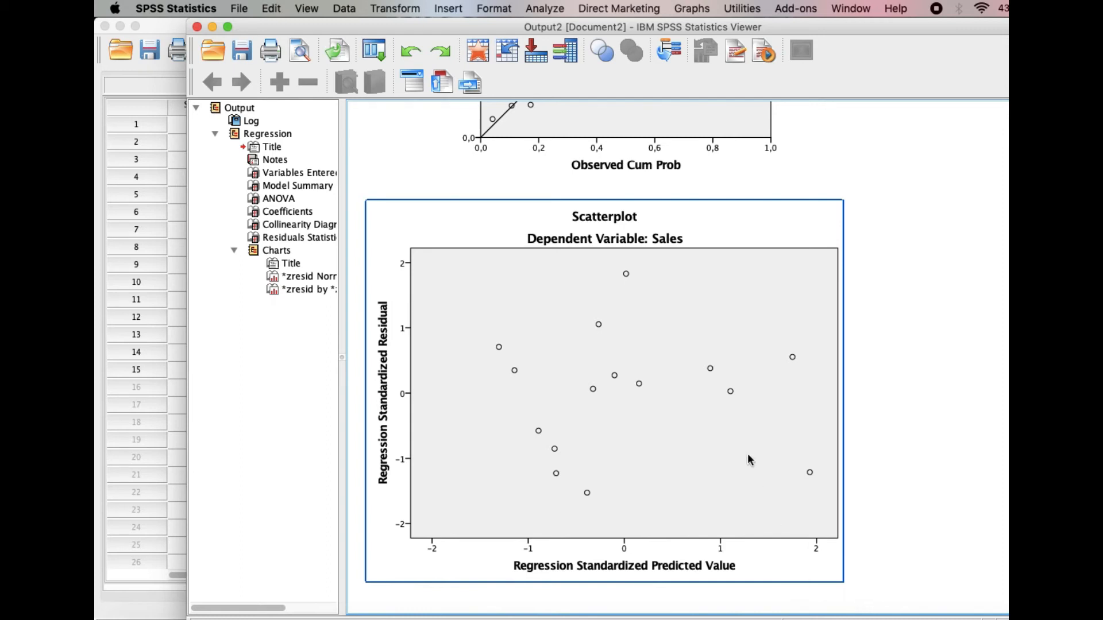
Step: Run a one-sample Kolmogorov-Smirnov test on the Standardized Residual variable against the Normal distribution
{"action": "left_click", "coordinate": [544, 9]}
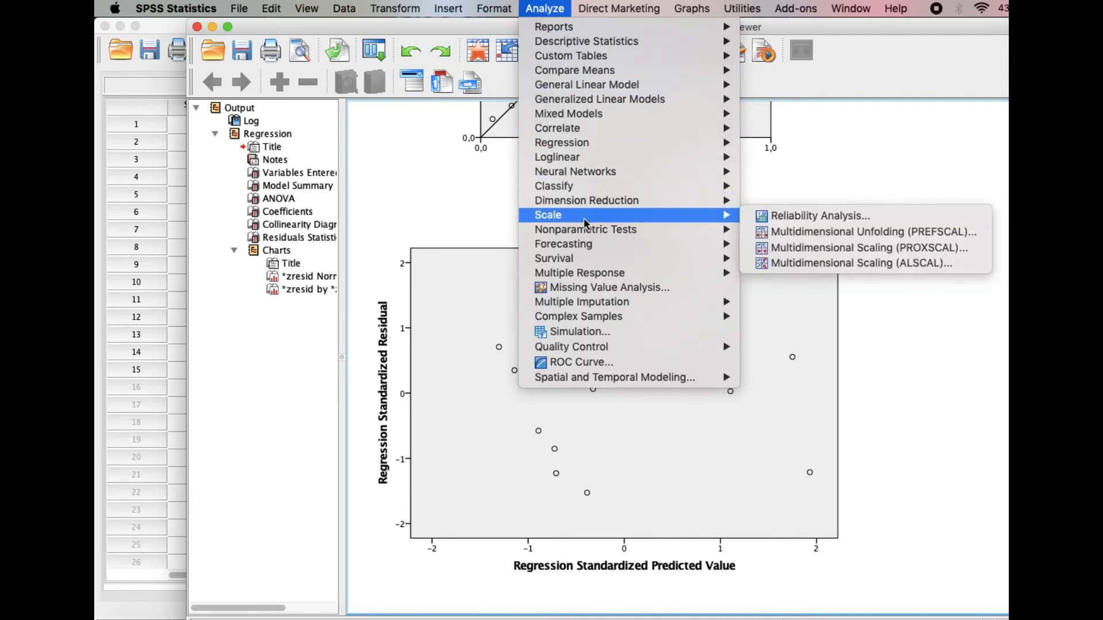
{"action": "mouse_move", "coordinate": [579, 237]}
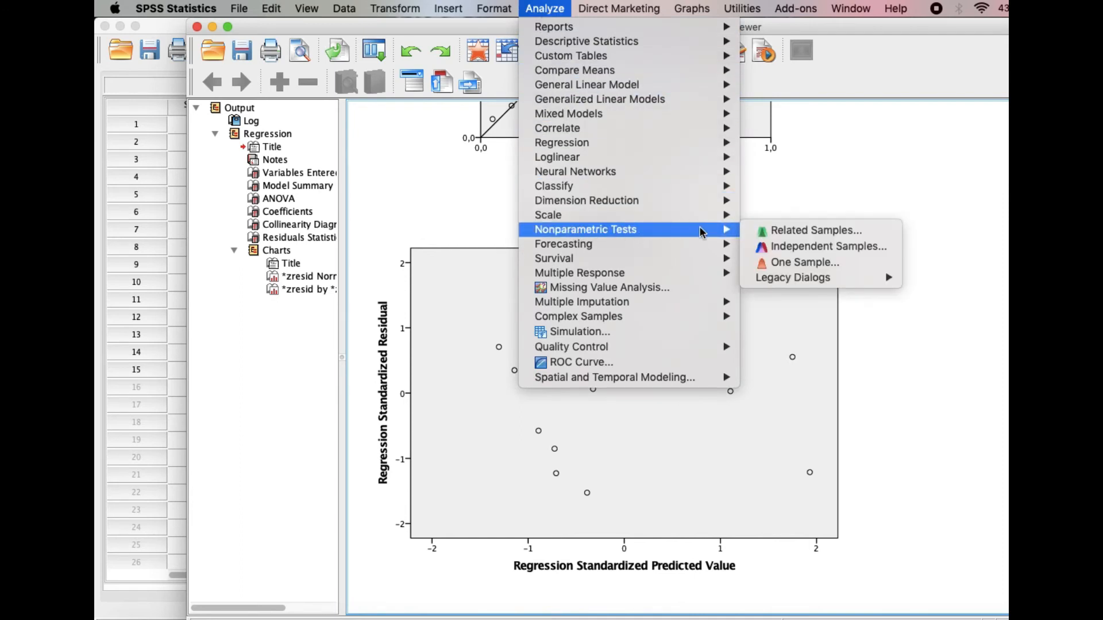
{"action": "mouse_move", "coordinate": [807, 283]}
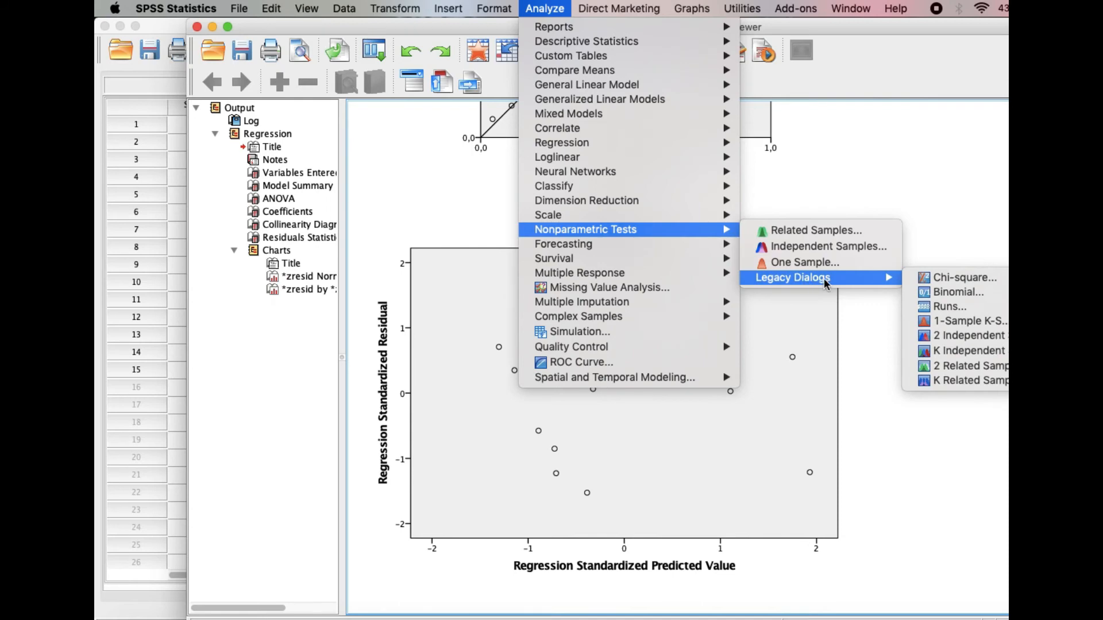
{"action": "left_click", "coordinate": [958, 322]}
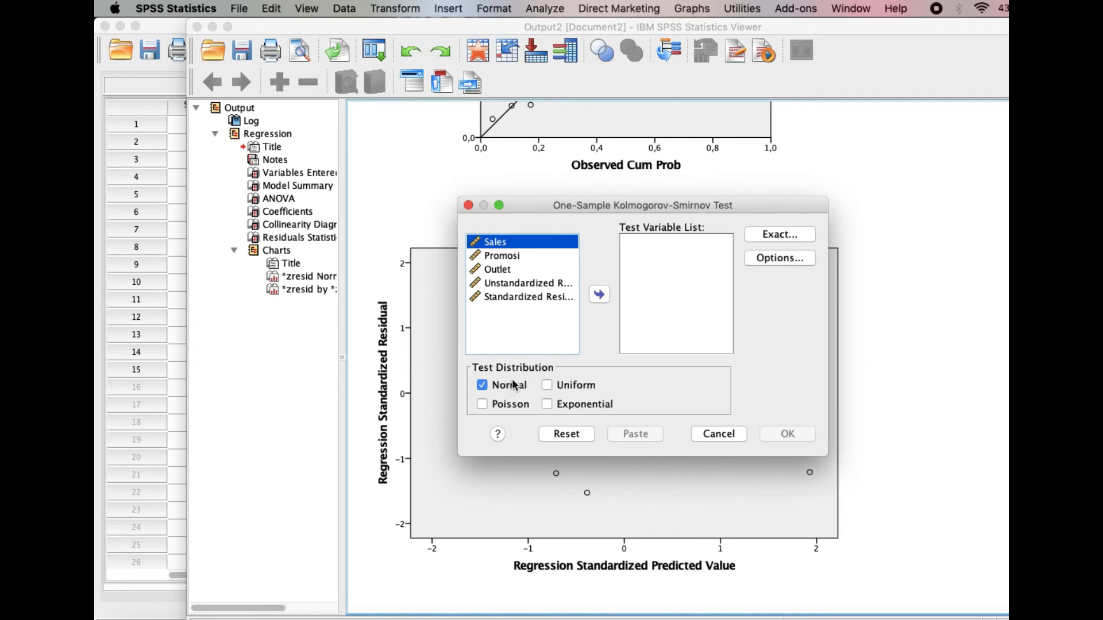
{"action": "left_click", "coordinate": [547, 298]}
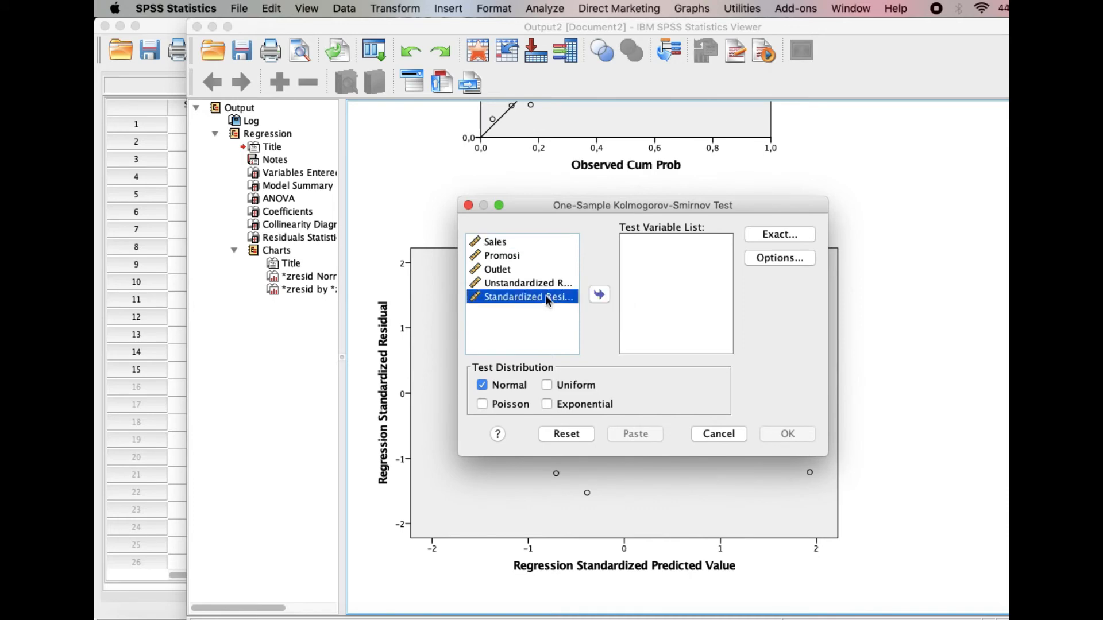
{"action": "left_click", "coordinate": [600, 296]}
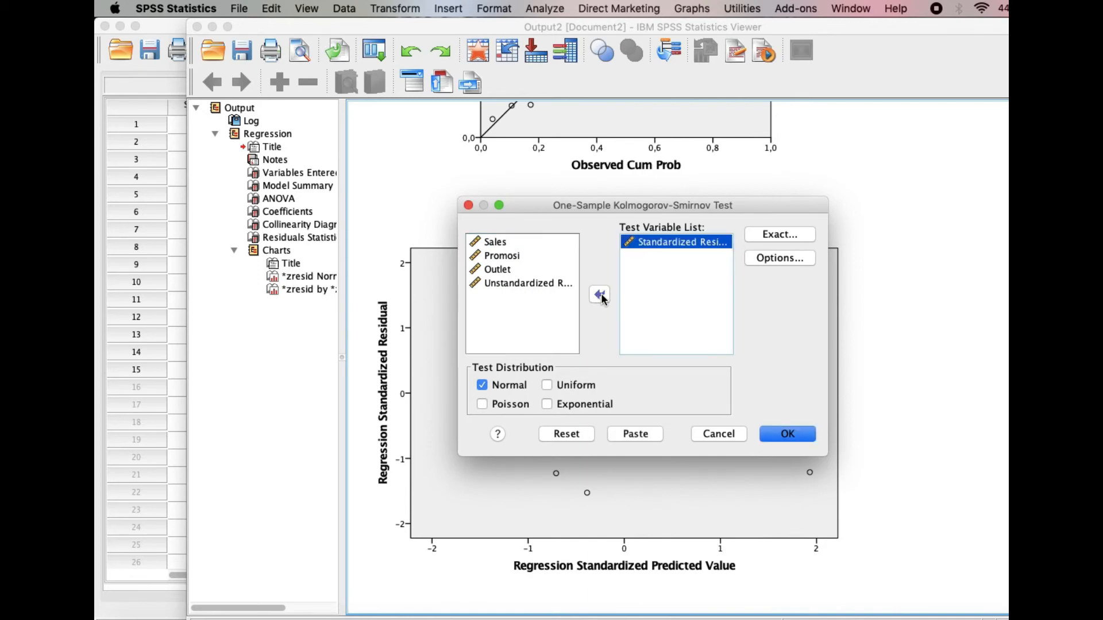
{"action": "left_click", "coordinate": [783, 435]}
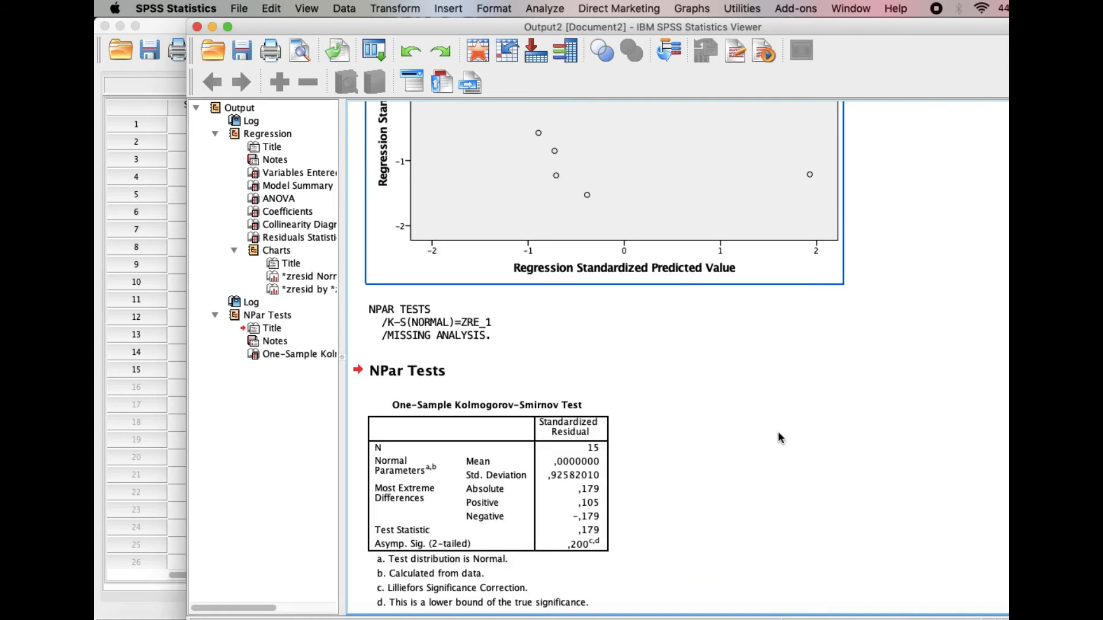
Step: Examine the One-Sample Kolmogorov-Smirnov Test table, especially Asymp. Sig. (2-tailed), to judge whether the residuals are normal
{"action": "scroll", "coordinate": [778, 435], "scroll_direction": "down", "scroll_amount": 2}
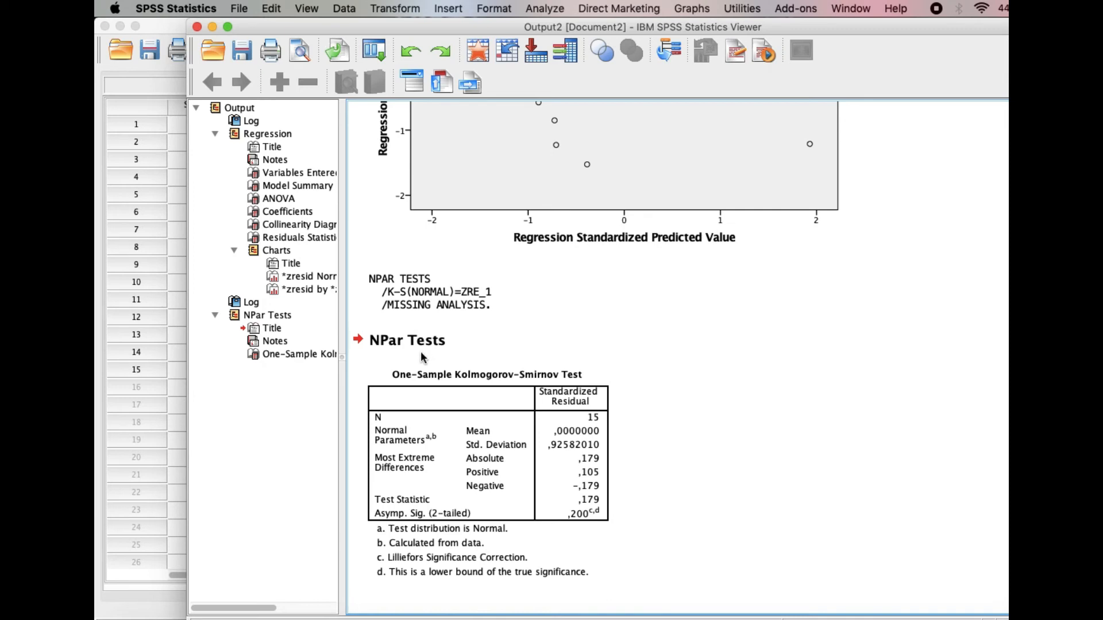
{"action": "left_click", "coordinate": [384, 347]}
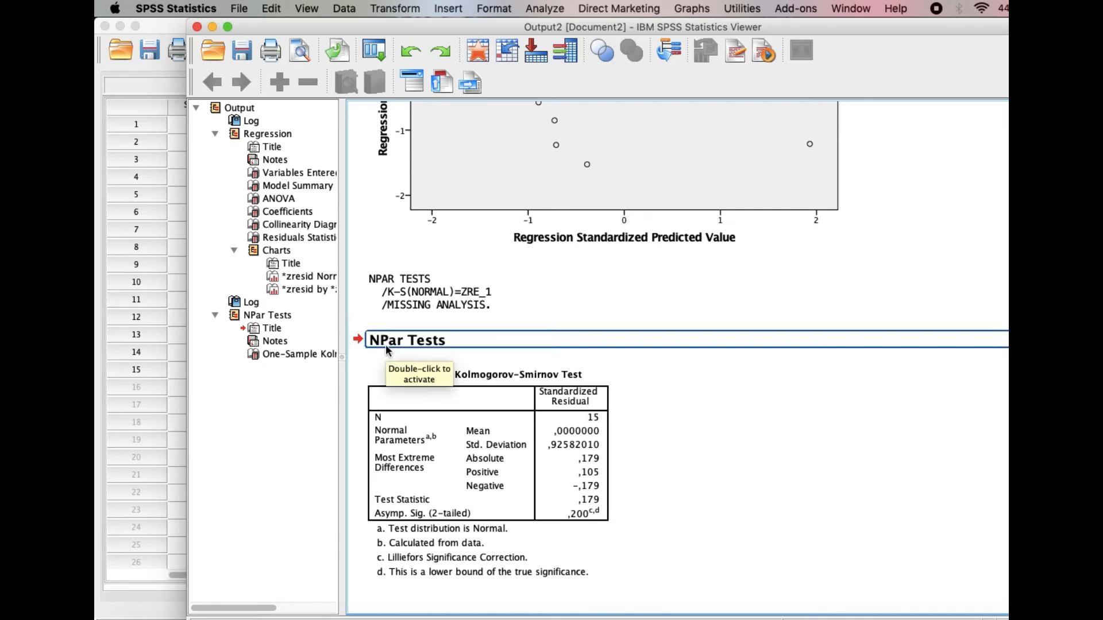
{"action": "left_click", "coordinate": [514, 354]}
{"action": "left_click", "coordinate": [425, 374]}
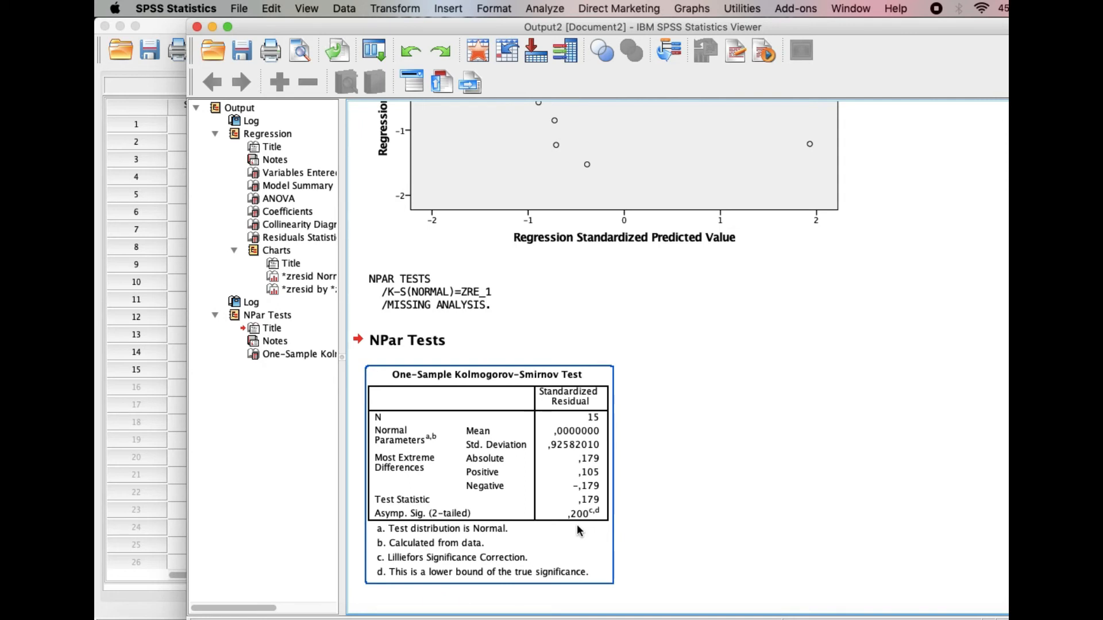
{"action": "left_click", "coordinate": [688, 481]}
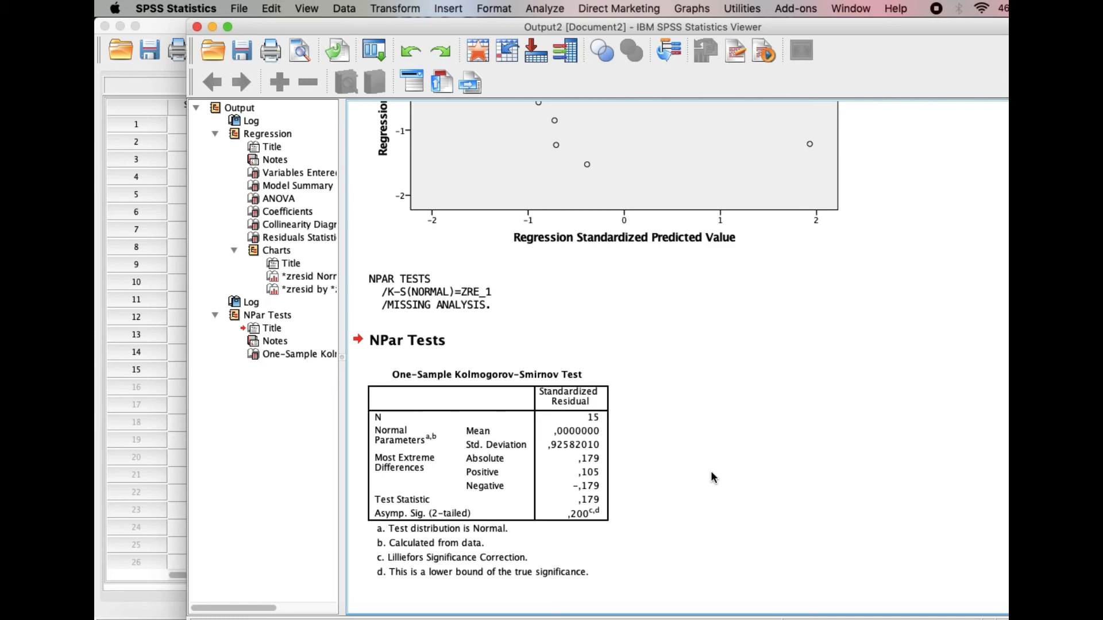
Step: Compute a new variable ABSRESID as the absolute value of the unstandardized residual, using the expression ABS(RES_1)
{"action": "left_click", "coordinate": [575, 207]}
{"action": "left_click", "coordinate": [414, 8]}
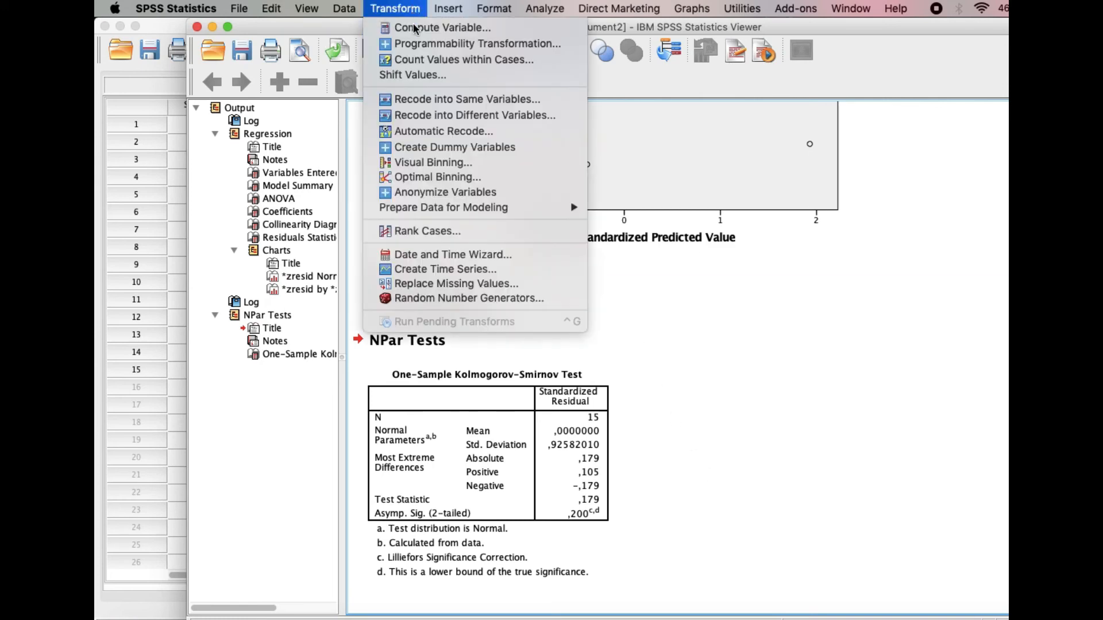
{"action": "left_click", "coordinate": [416, 27]}
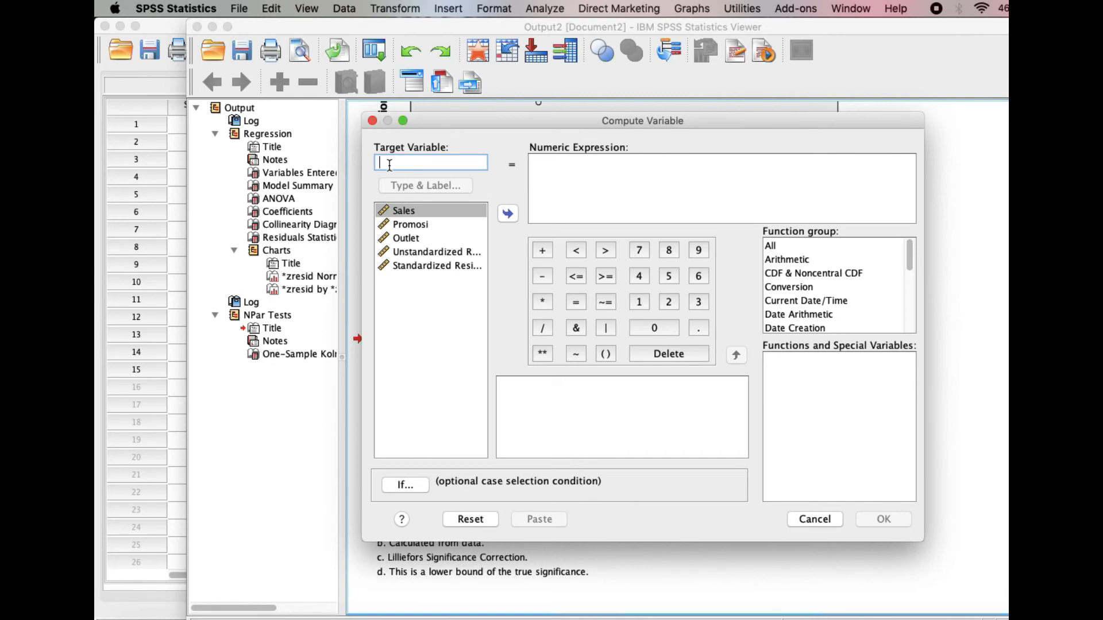
{"action": "type", "text": "AbSRESID"}
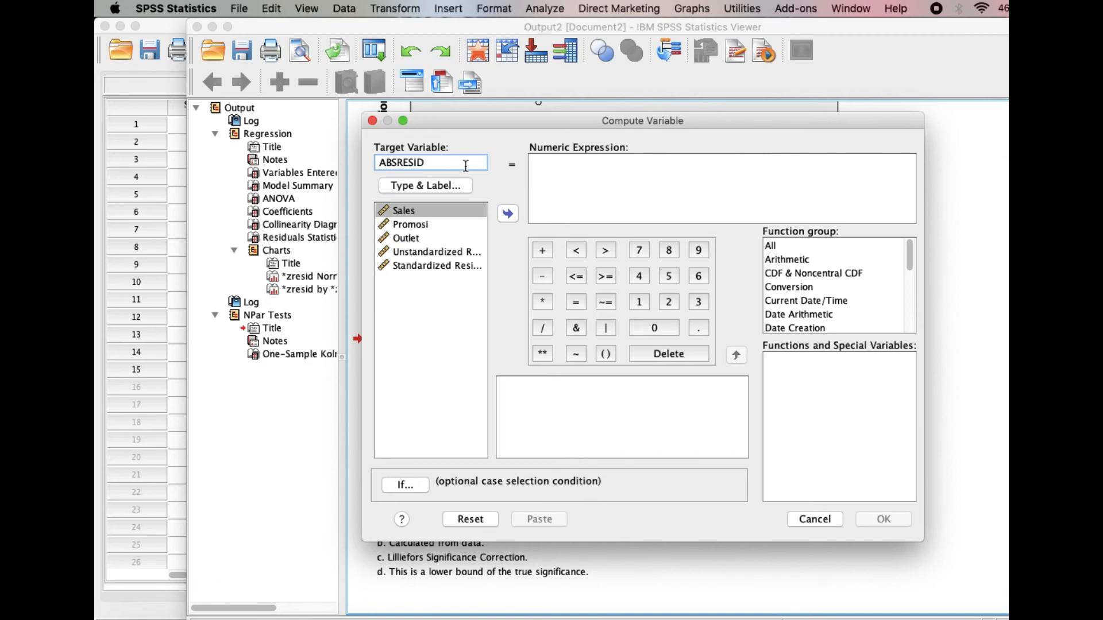
{"action": "left_click", "coordinate": [781, 265]}
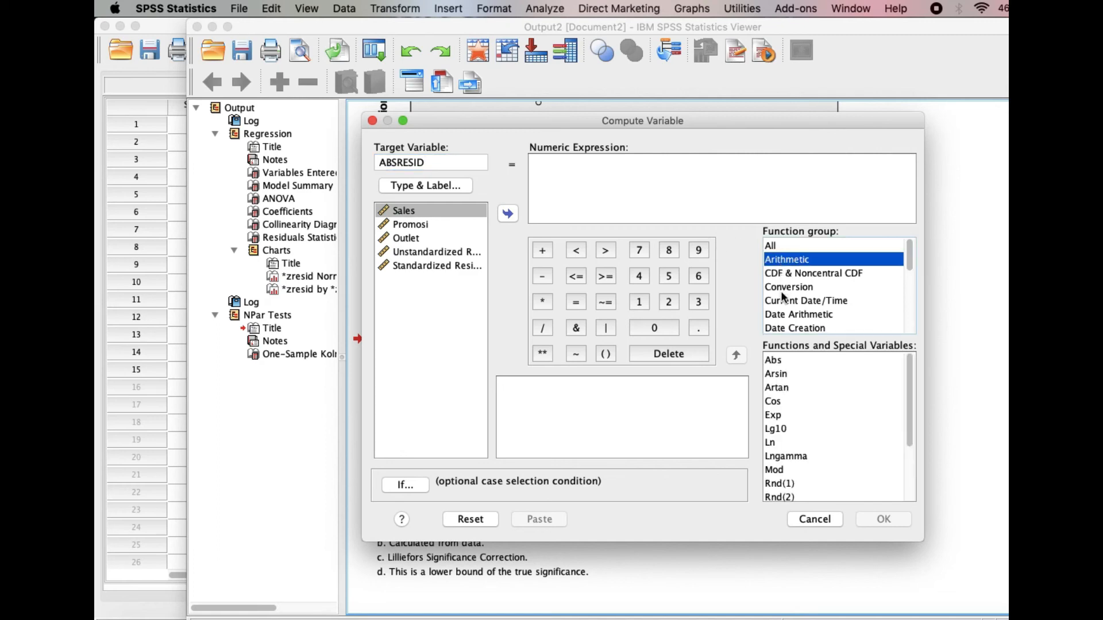
{"action": "left_click", "coordinate": [778, 366]}
{"action": "double_click", "coordinate": [778, 366]}
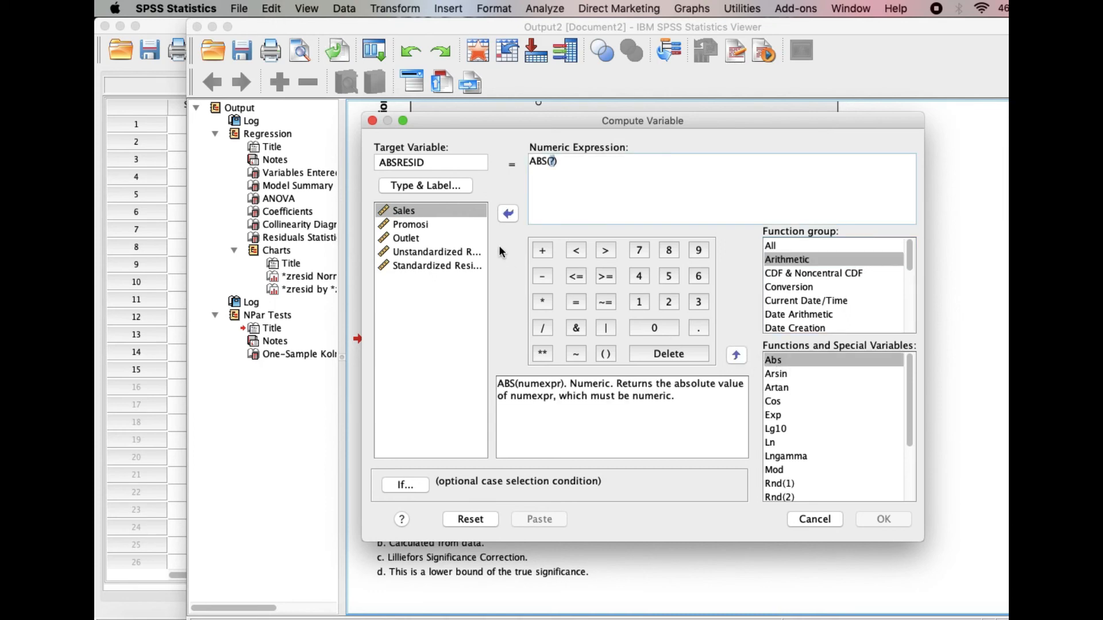
{"action": "left_click", "coordinate": [451, 253]}
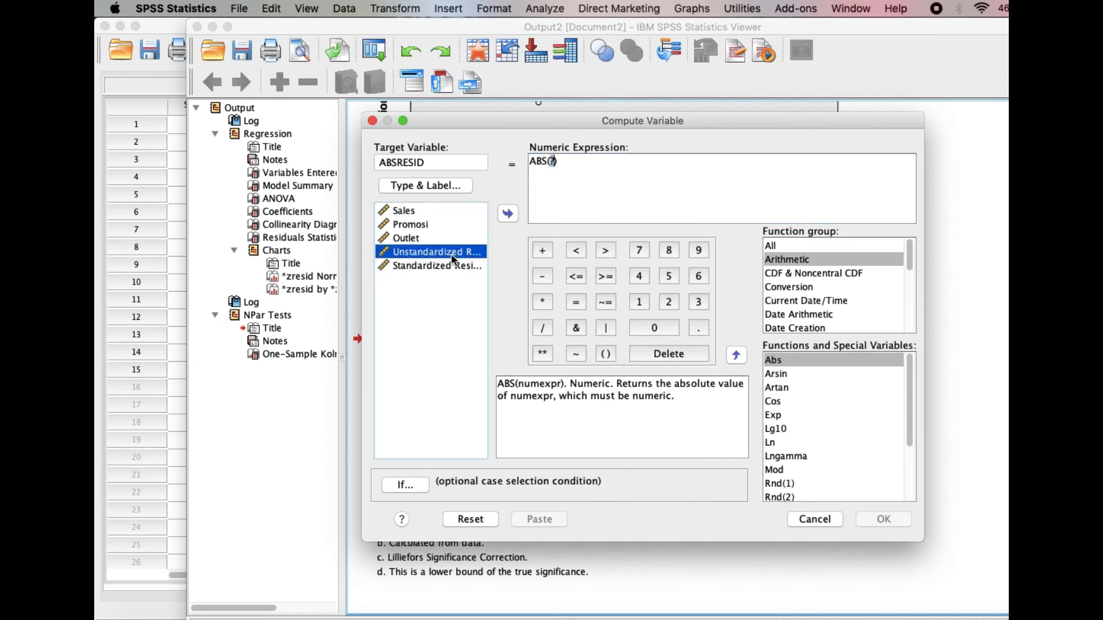
{"action": "left_click", "coordinate": [509, 214]}
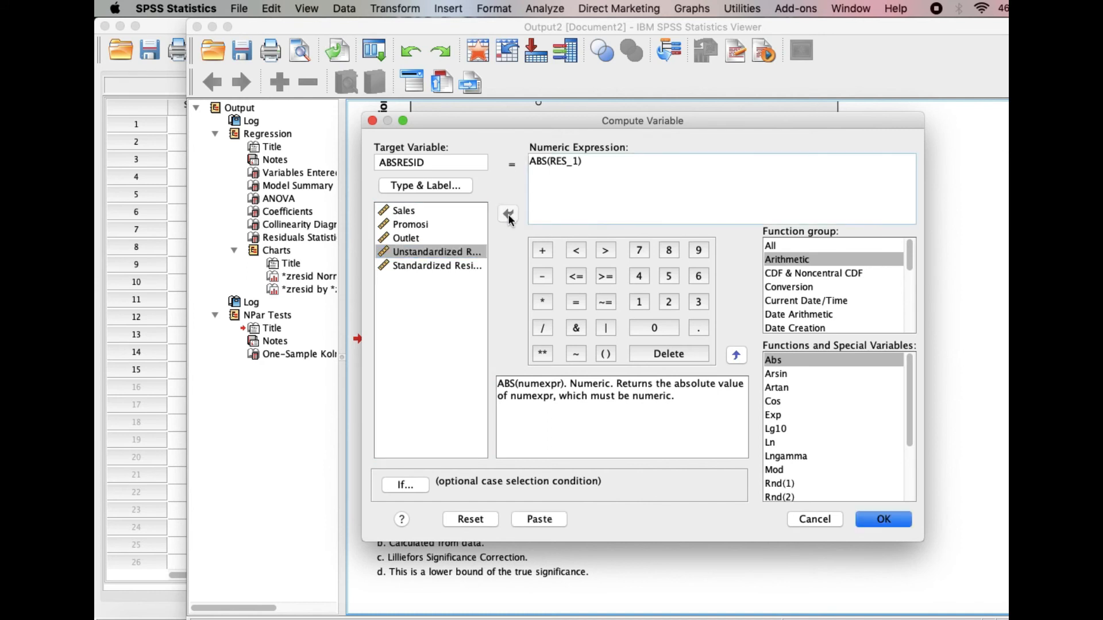
{"action": "left_click", "coordinate": [895, 519]}
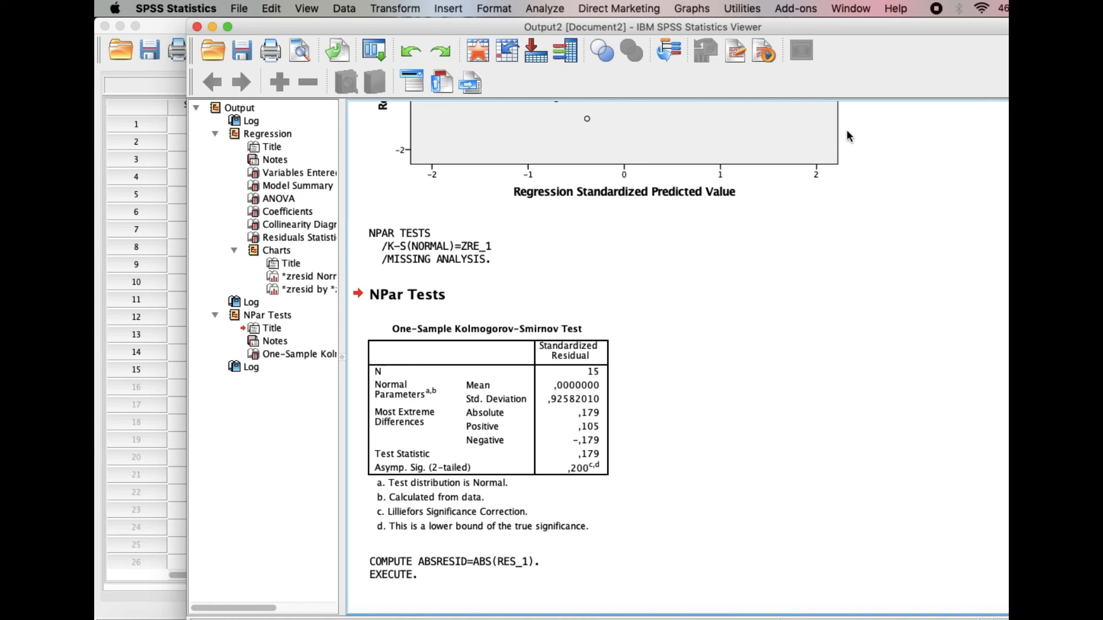
Step: Set up a linear regression from the data set, replacing Sales with ABSRESID as the dependent variable and keeping Outlet and Promosi as independents
{"action": "left_click", "coordinate": [147, 108]}
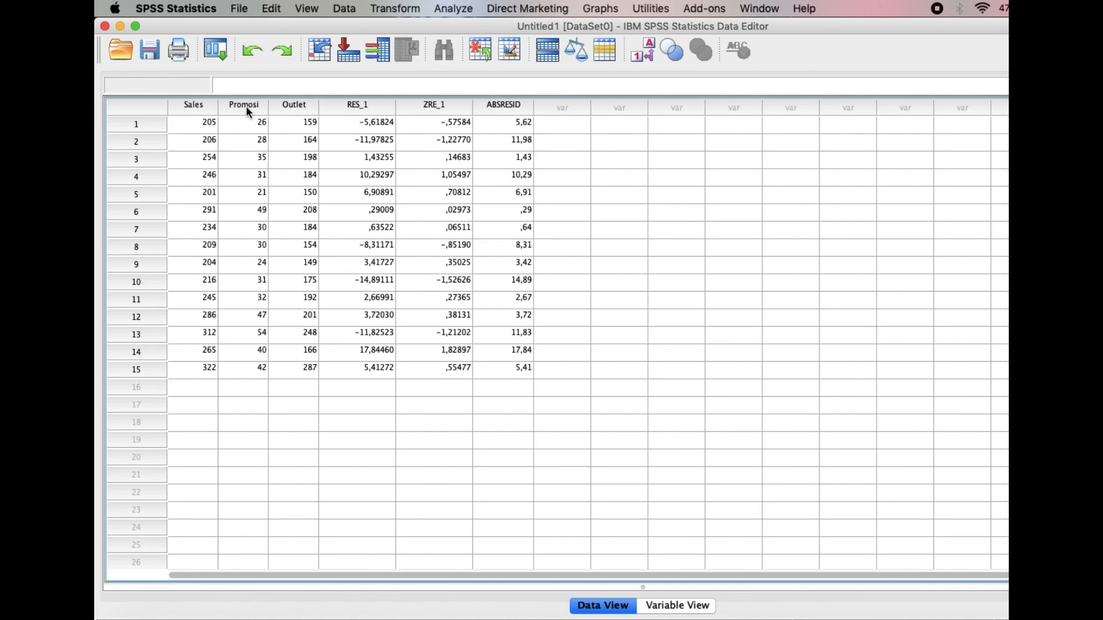
{"action": "left_click", "coordinate": [454, 9]}
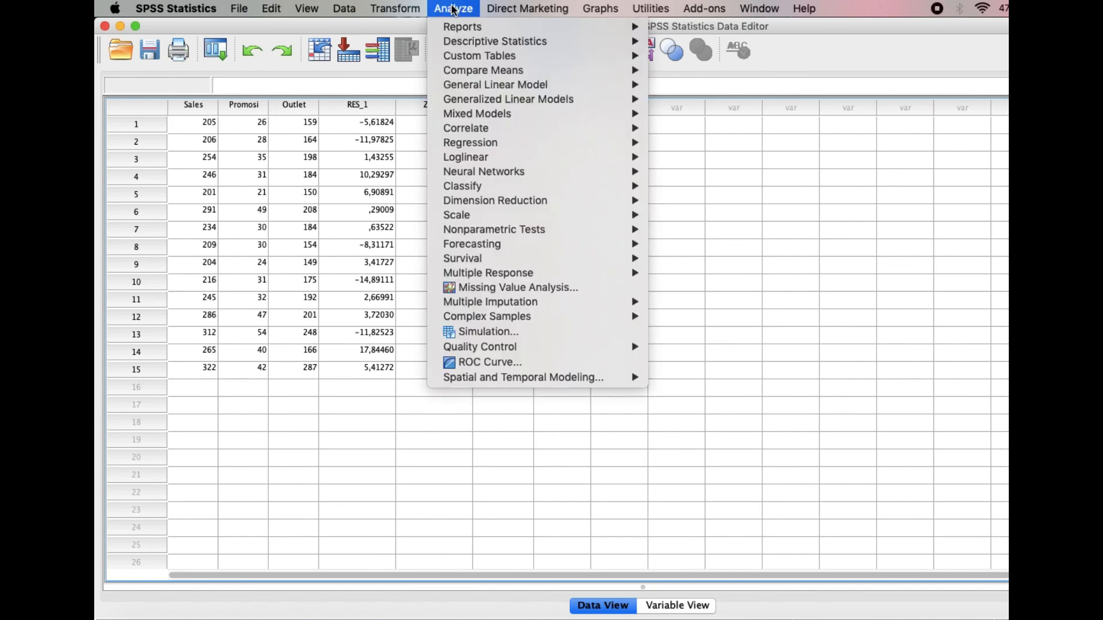
{"action": "mouse_move", "coordinate": [488, 148]}
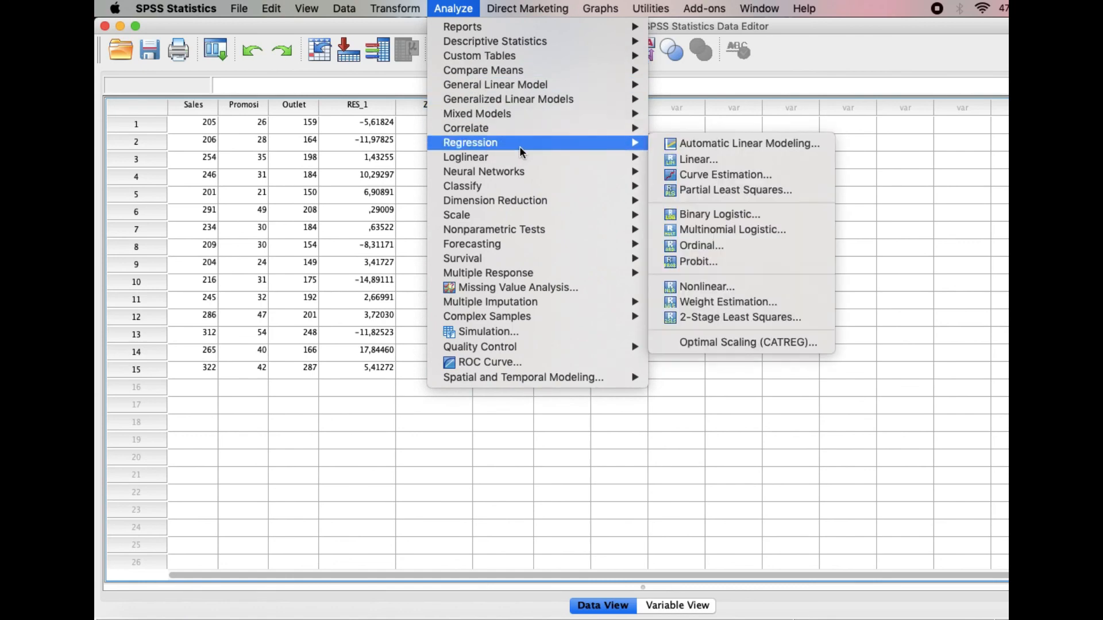
{"action": "left_click", "coordinate": [692, 162]}
{"action": "left_click", "coordinate": [617, 207]}
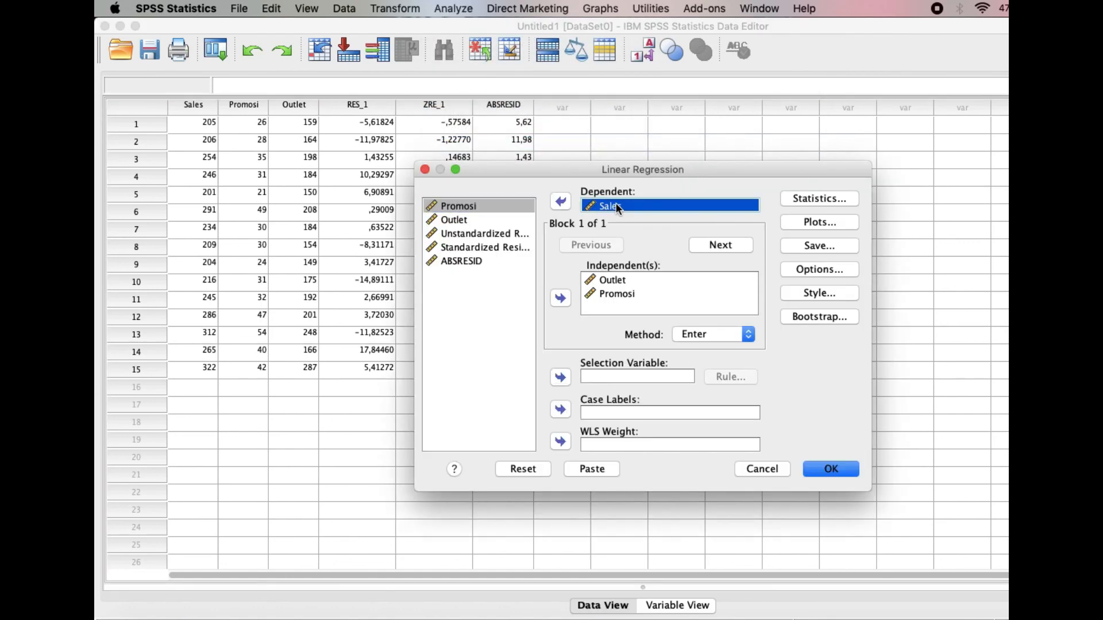
{"action": "left_click", "coordinate": [560, 201]}
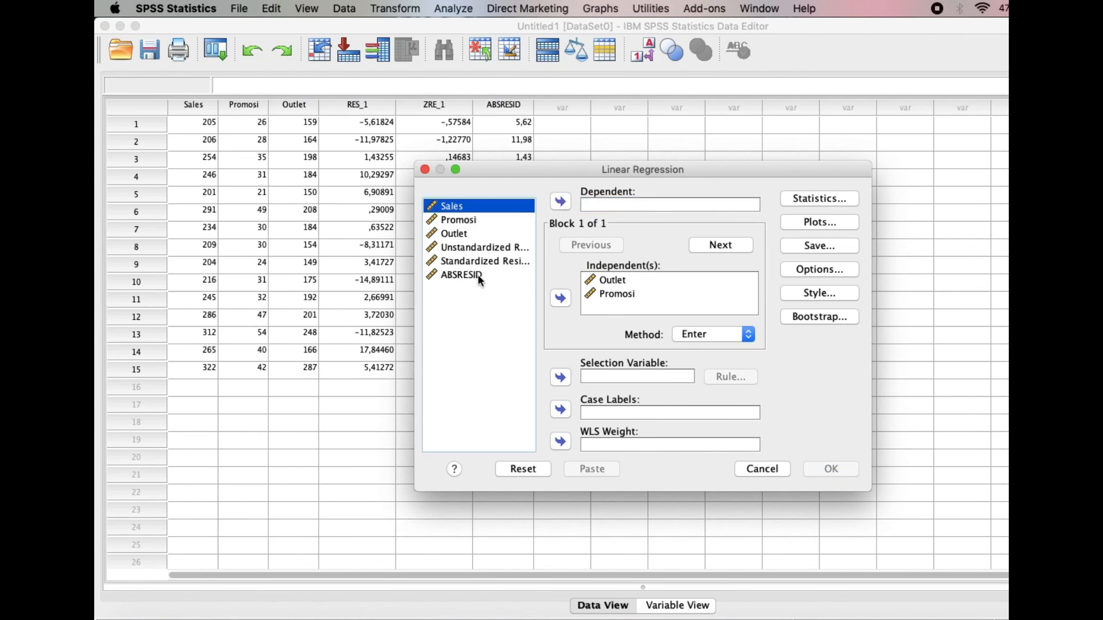
{"action": "left_click", "coordinate": [477, 274]}
{"action": "left_click", "coordinate": [560, 202]}
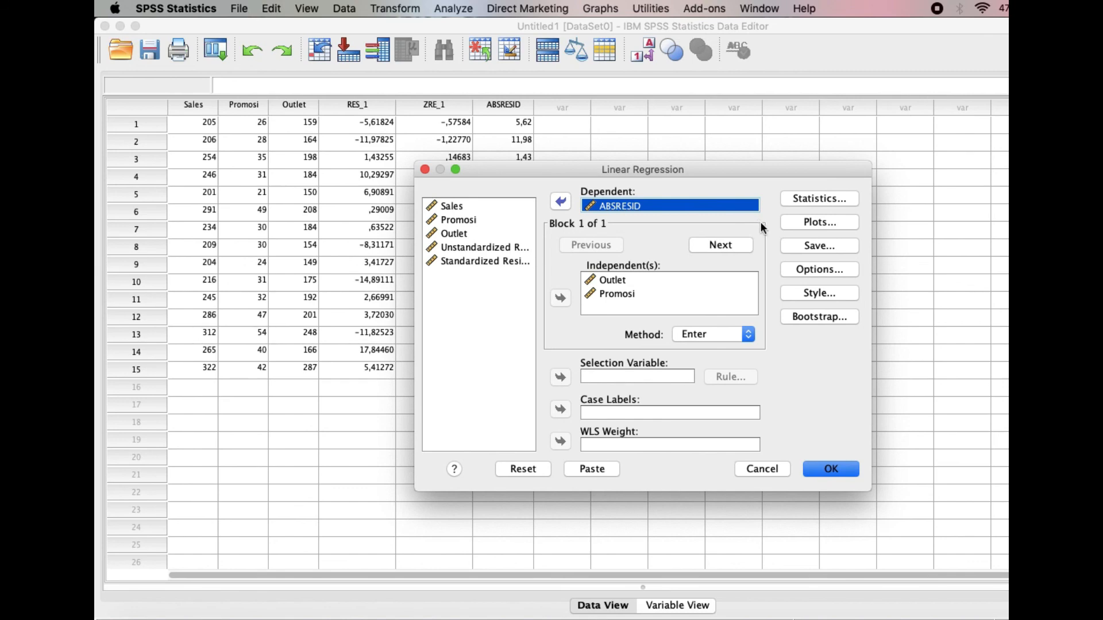
Step: Turn off Collinearity diagnostics and Durbin-Watson in the regression statistics
{"action": "left_click", "coordinate": [798, 198]}
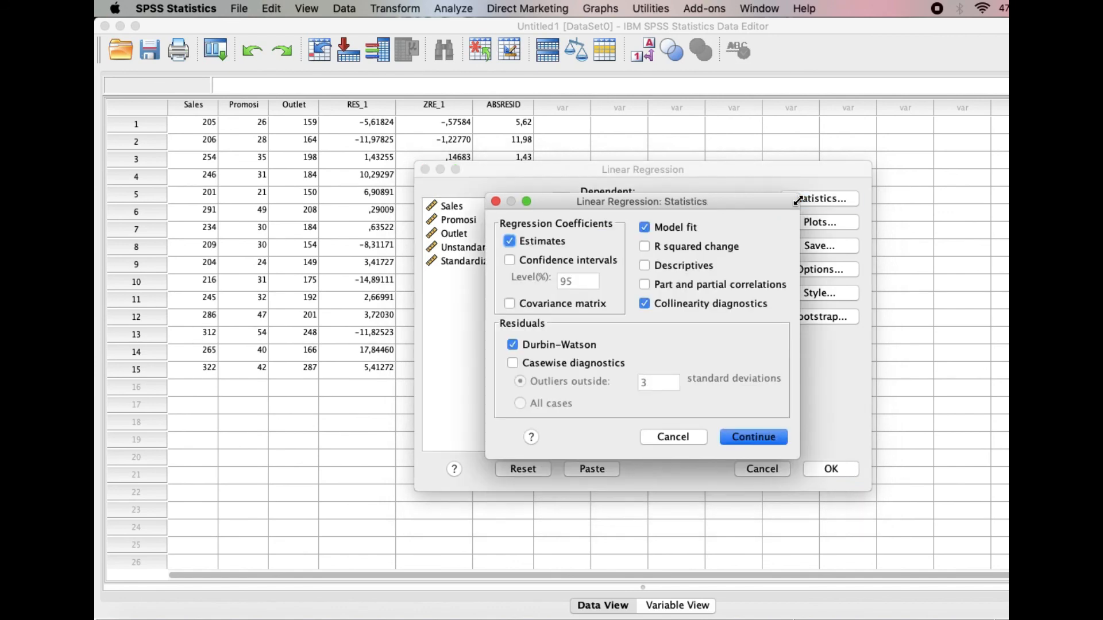
{"action": "left_click", "coordinate": [663, 303]}
{"action": "left_click", "coordinate": [570, 349]}
{"action": "left_click", "coordinate": [766, 436]}
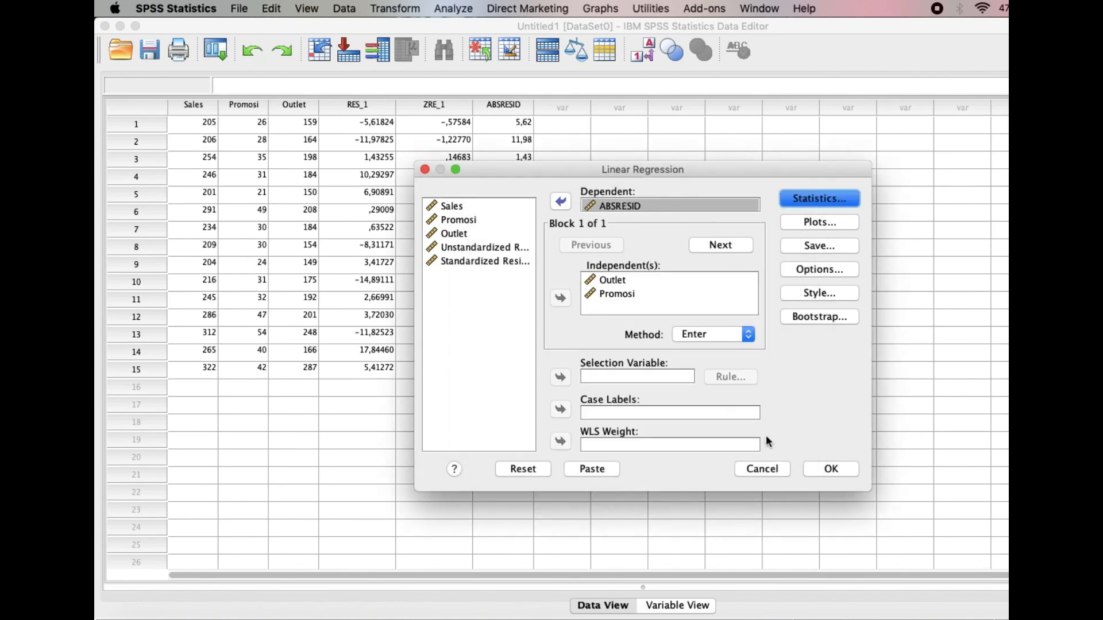
Step: Remove *ZRESID and *ZPRED from the scatterplot axes and turn off the normal probability plot in the regression plots
{"action": "left_click", "coordinate": [820, 221]}
{"action": "left_click", "coordinate": [673, 297]}
{"action": "left_click", "coordinate": [634, 293]}
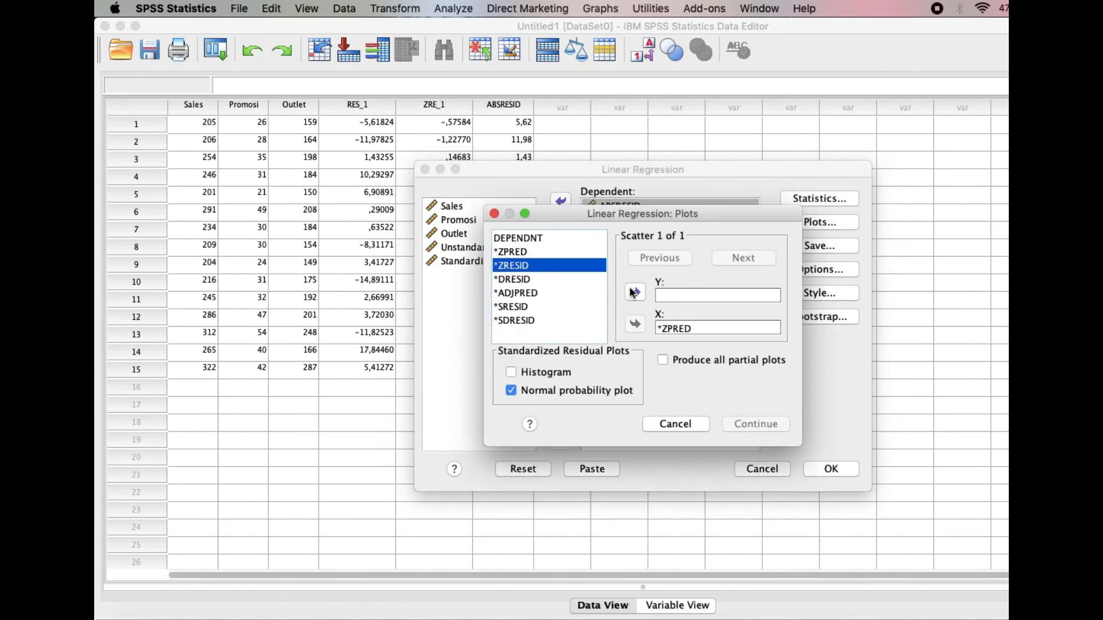
{"action": "left_click", "coordinate": [670, 333]}
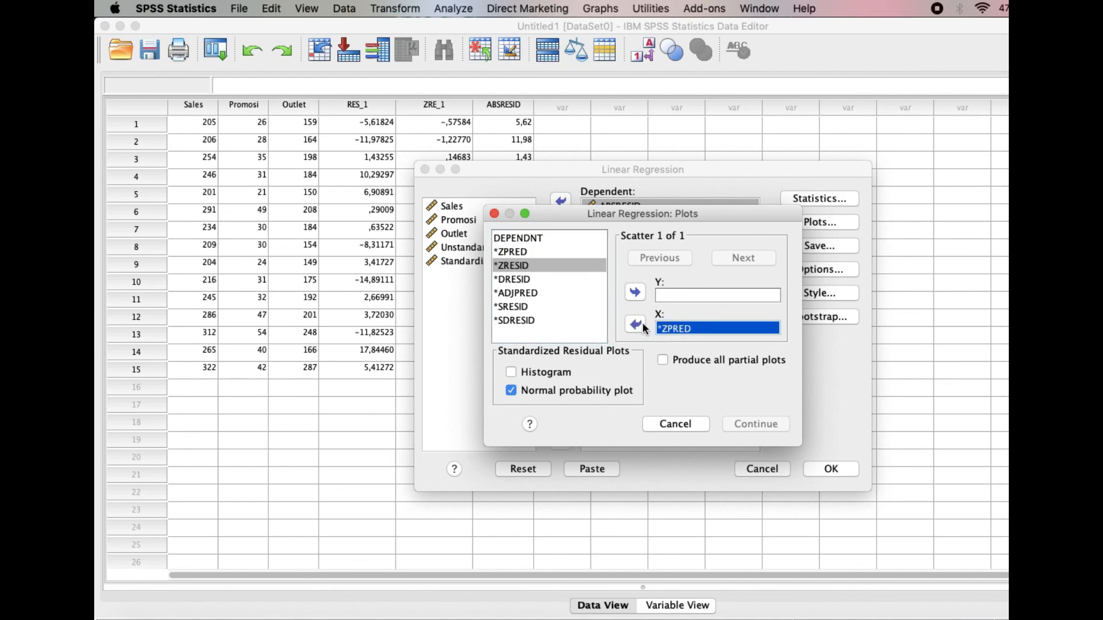
{"action": "left_click", "coordinate": [639, 325]}
{"action": "left_click", "coordinate": [597, 389]}
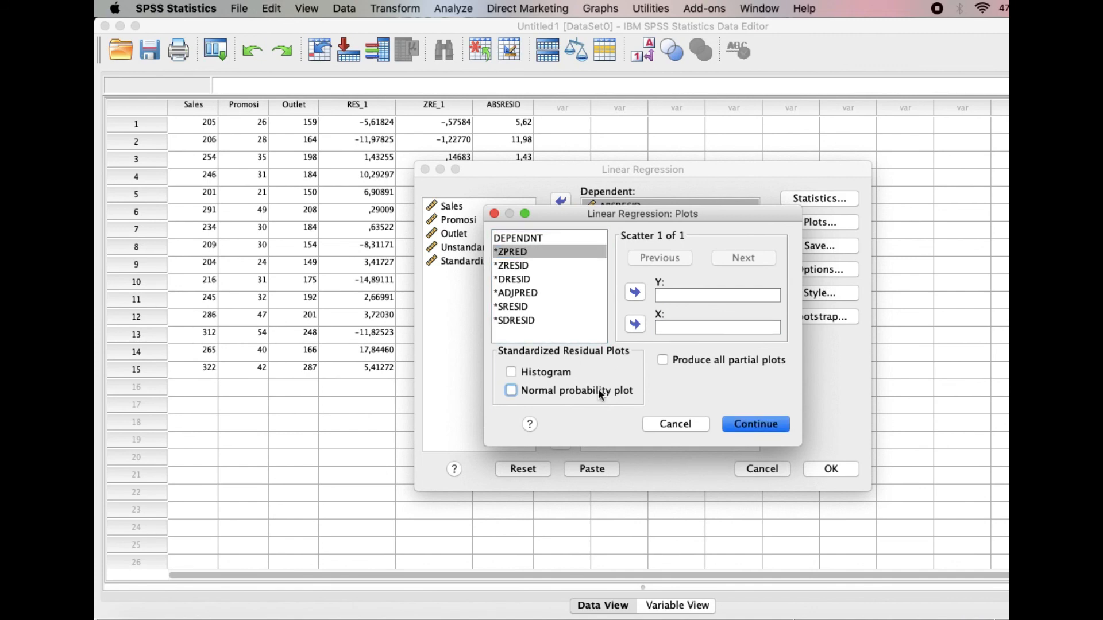
{"action": "left_click", "coordinate": [756, 425]}
Step: Stop saving the standardized and unstandardized residuals, and run the regression on ABSRESID
{"action": "left_click", "coordinate": [805, 248]}
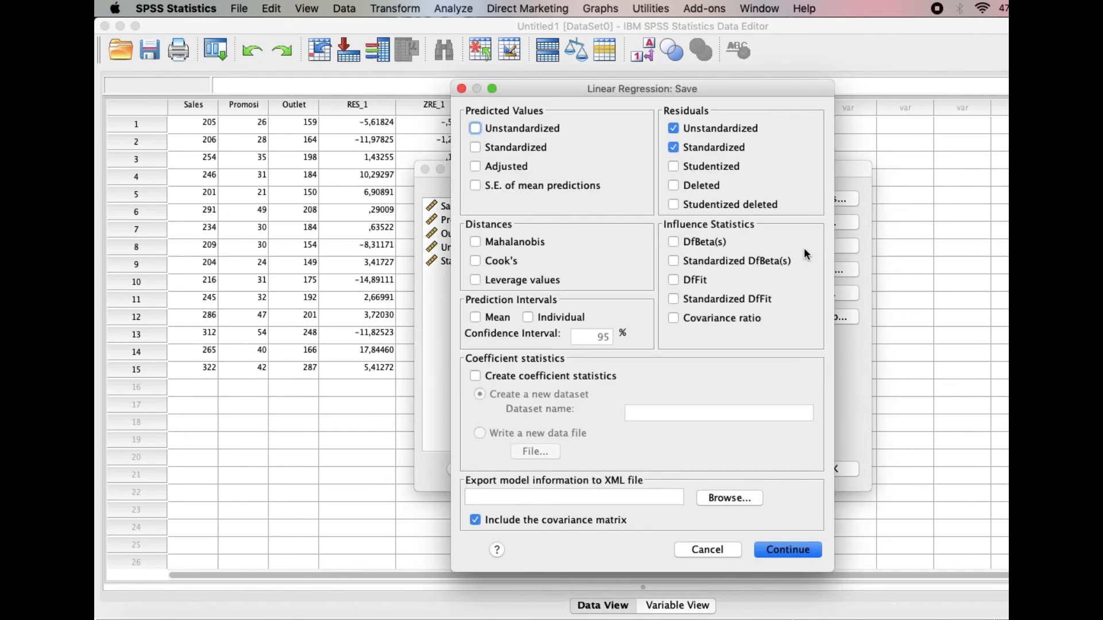
{"action": "left_click", "coordinate": [730, 143]}
{"action": "left_click", "coordinate": [719, 127]}
{"action": "left_click", "coordinate": [784, 551]}
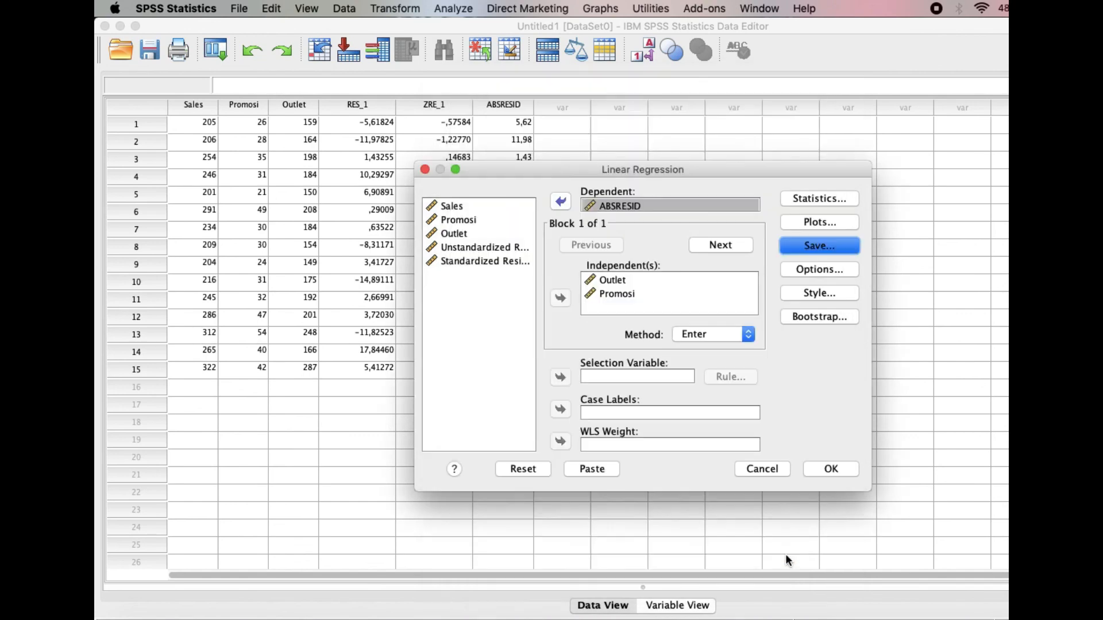
{"action": "left_click", "coordinate": [827, 468]}
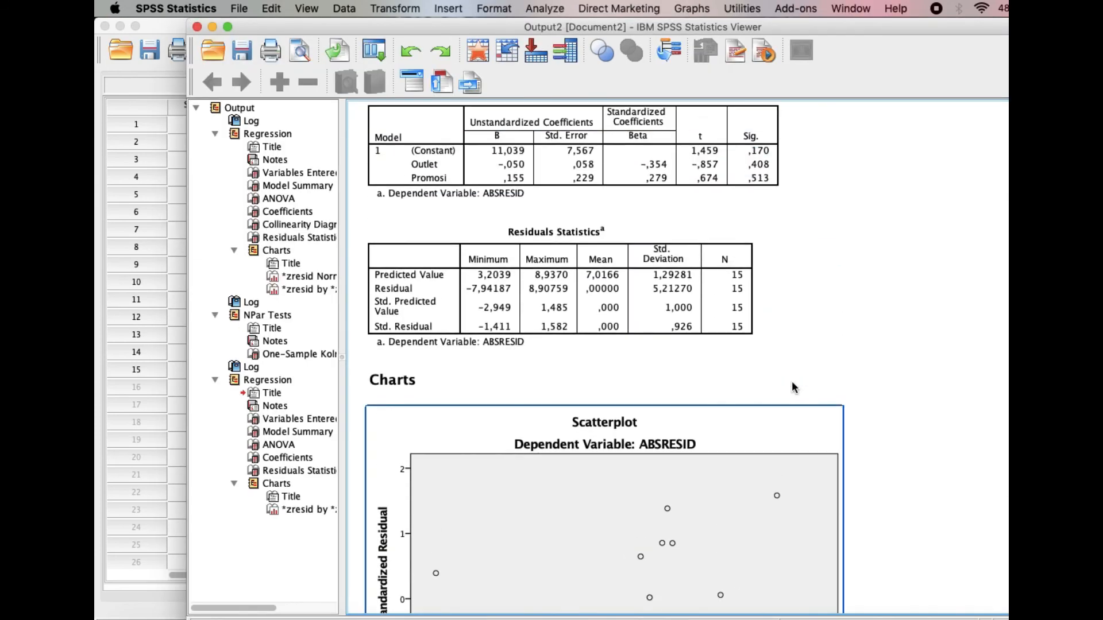
Step: Examine the Coefficients table for ABSRESID, especially the Sig. values of Outlet and Promosi, to judge heteroscedasticity with the Glejser test
{"action": "scroll", "coordinate": [792, 380], "scroll_direction": "up", "scroll_amount": 4}
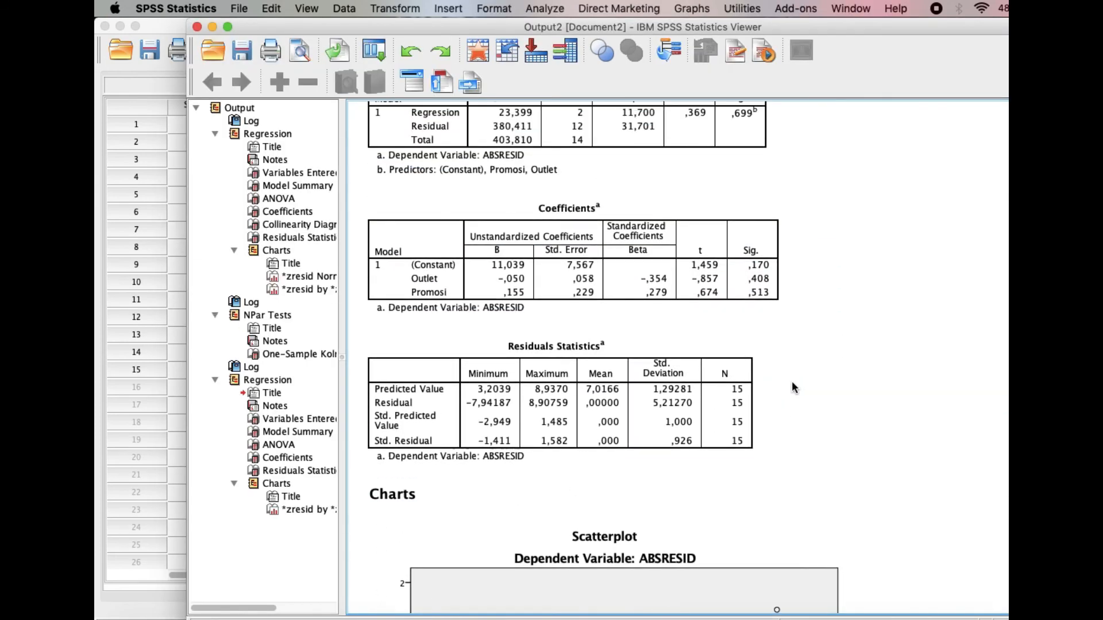
{"action": "scroll", "coordinate": [791, 387], "scroll_direction": "up", "scroll_amount": 2}
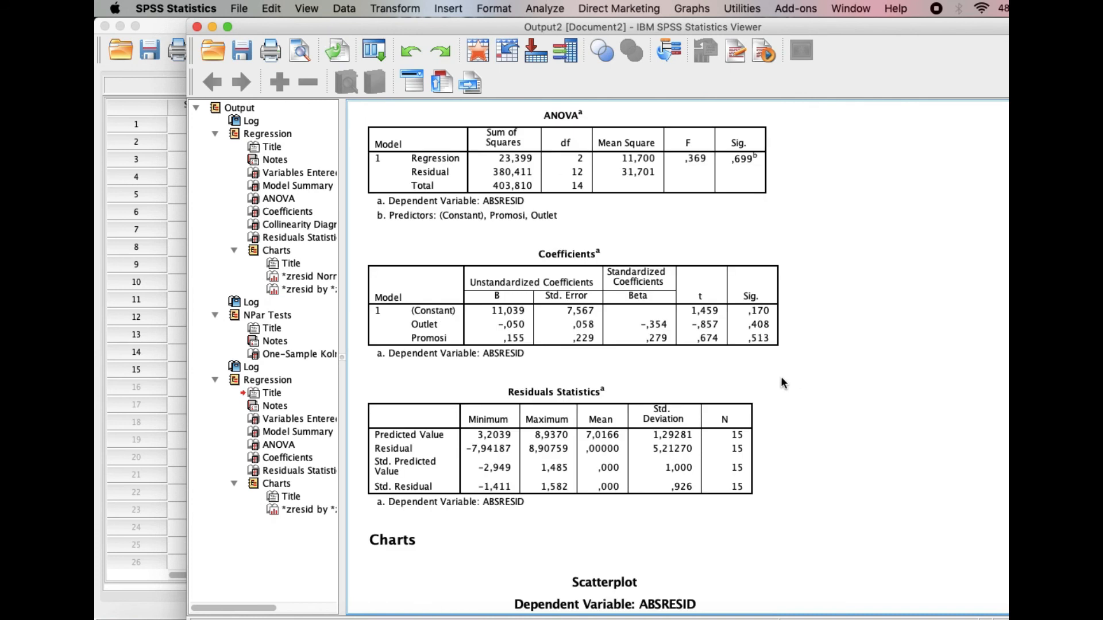
{"action": "left_click", "coordinate": [587, 308]}
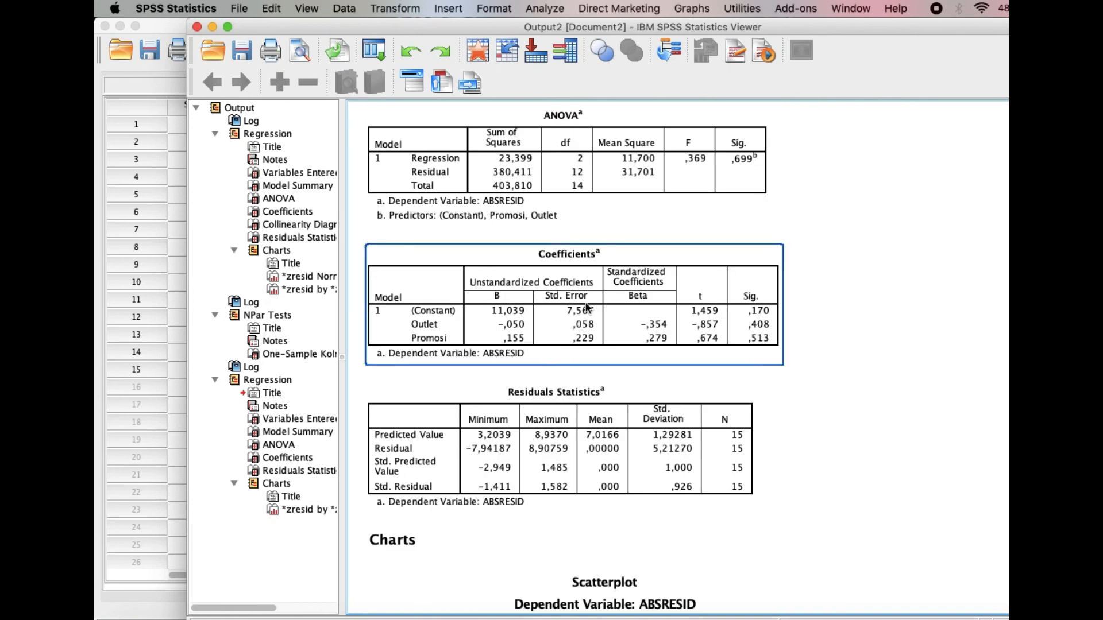
{"action": "left_click", "coordinate": [576, 349]}
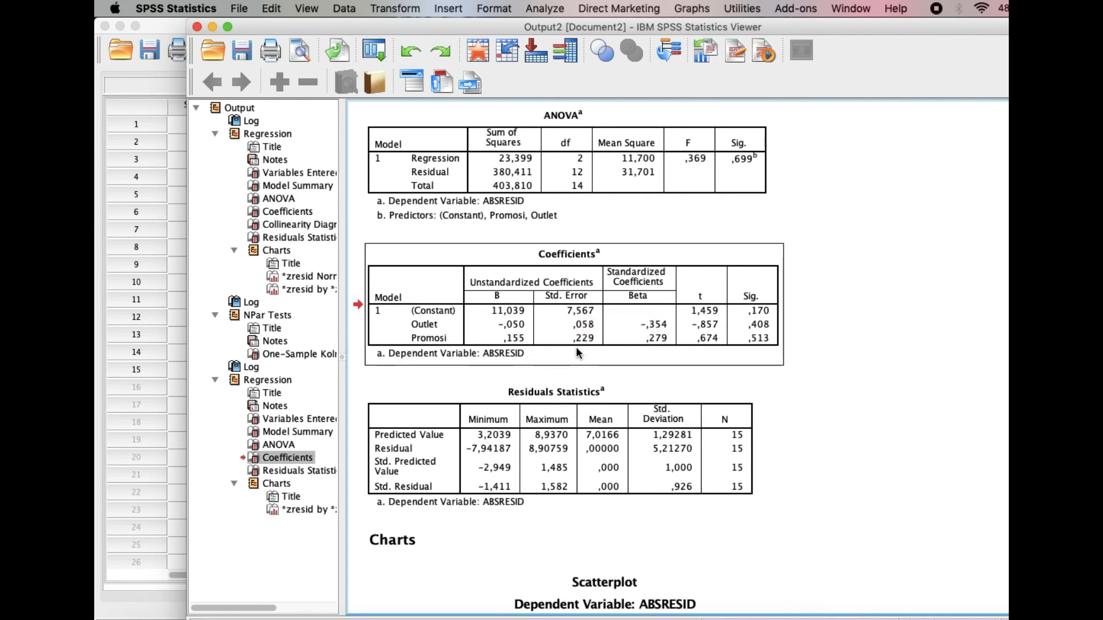